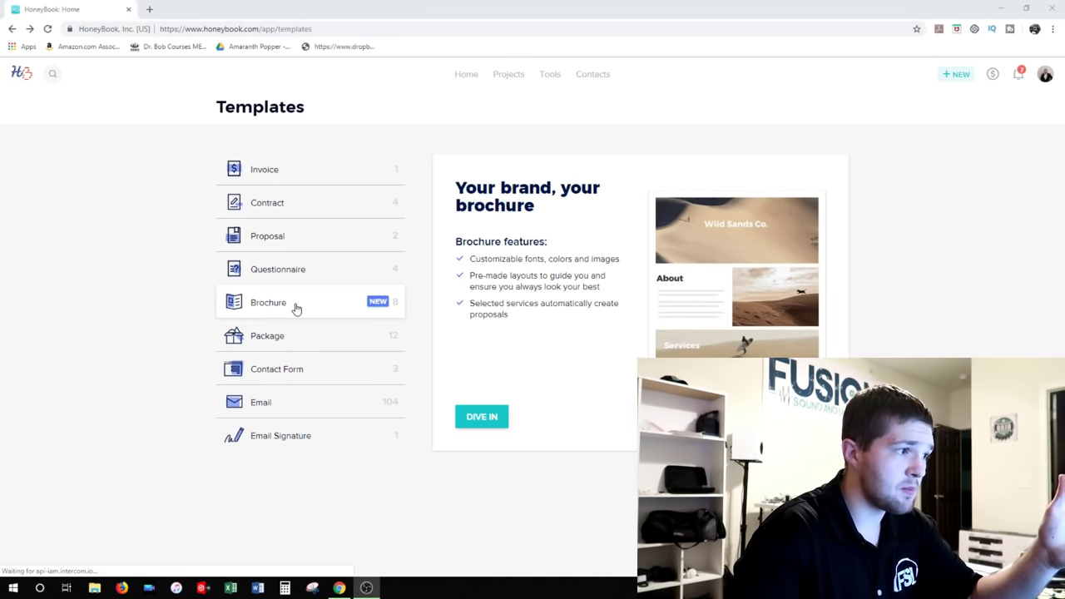
# Open the brochure templates and review the wedding brochure's package, lighting design and a la carte sections.
pyautogui.click(296, 306)
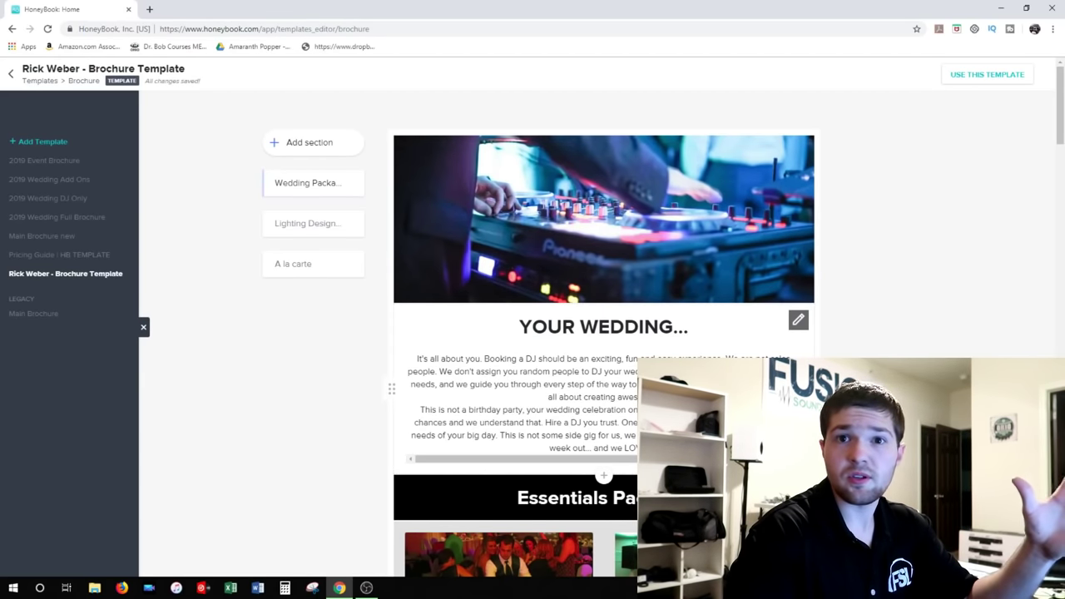
pyautogui.scroll(-8, 603, 333)
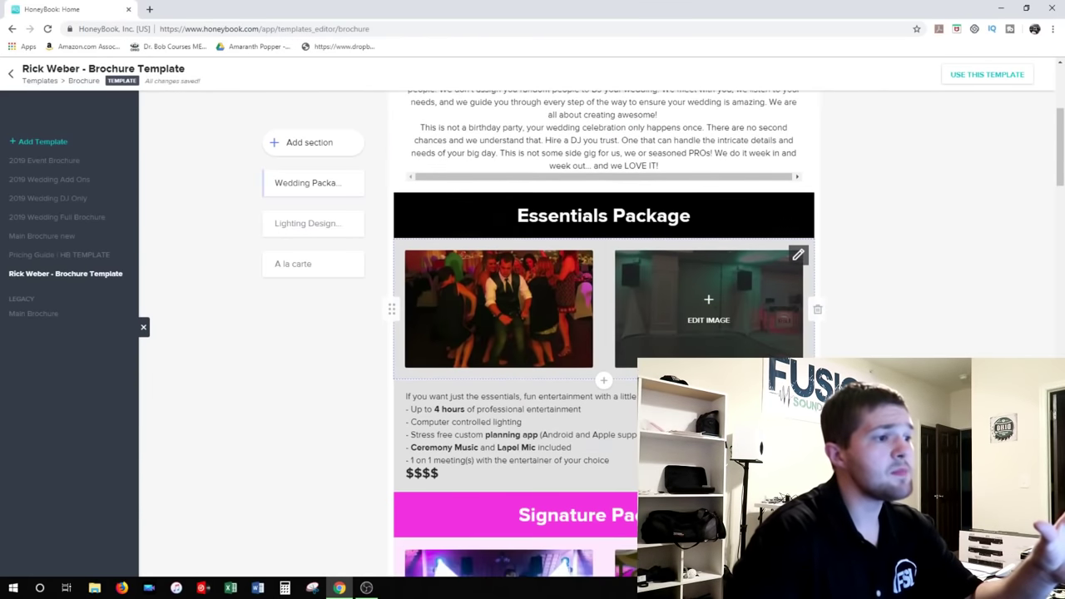
pyautogui.scroll(-4, 603, 333)
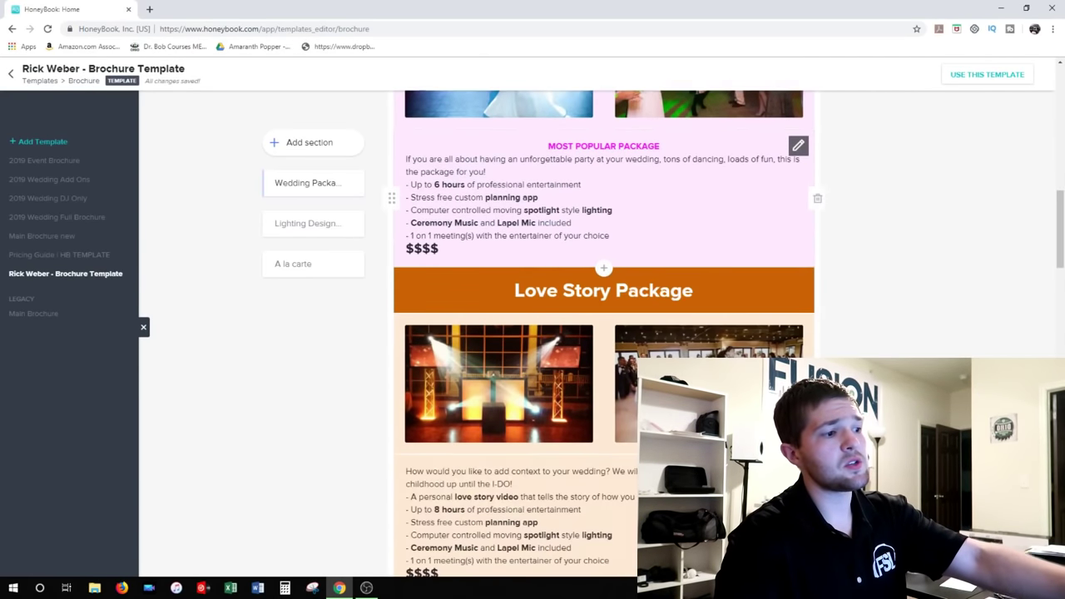
pyautogui.scroll(-2, 604, 333)
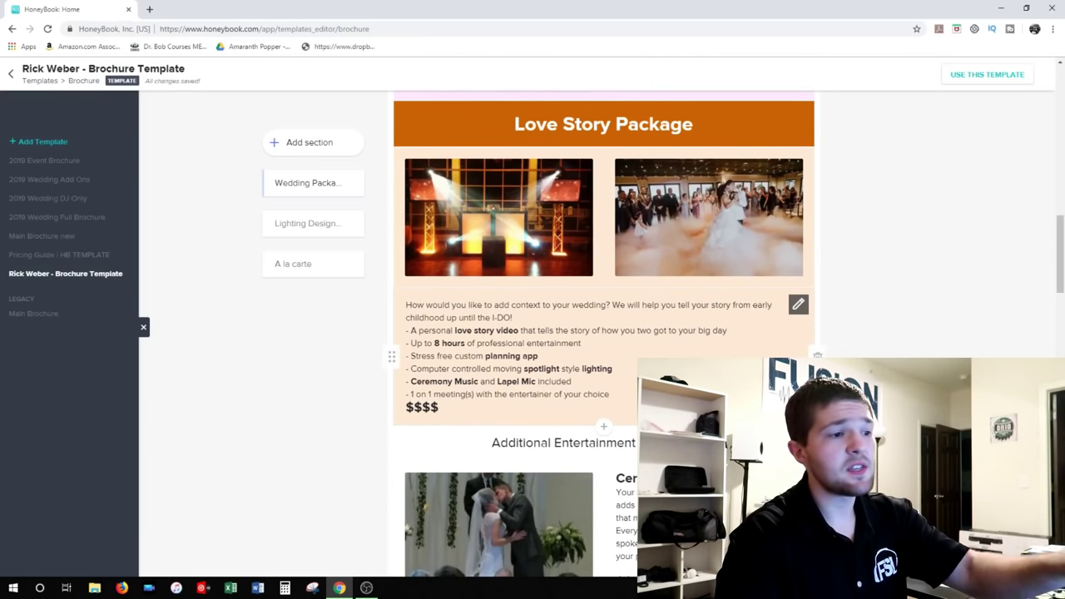
pyautogui.scroll(-7, 604, 333)
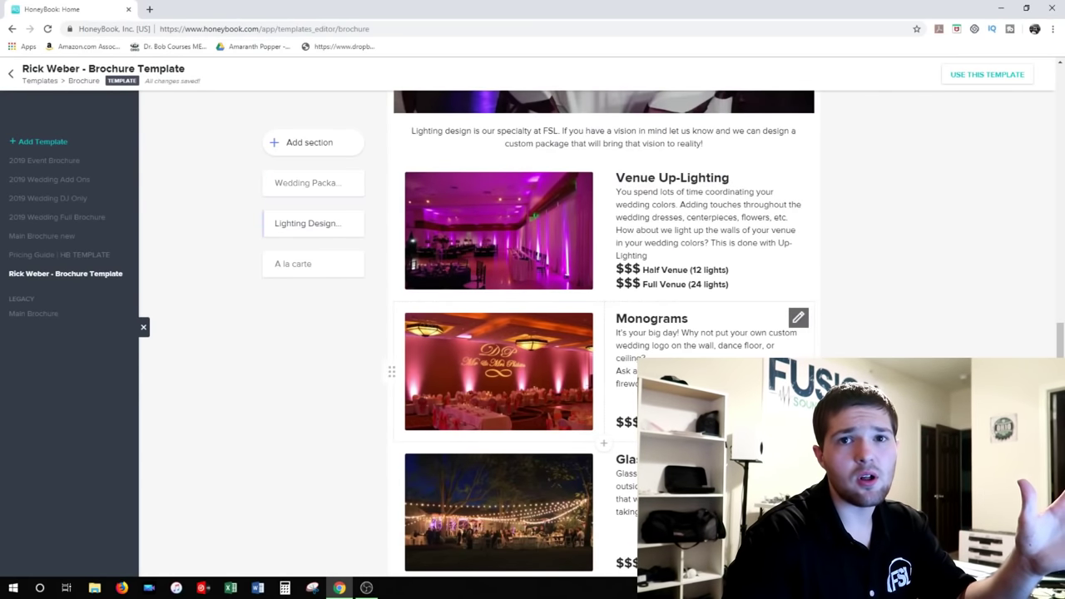
pyautogui.scroll(-5, 604, 333)
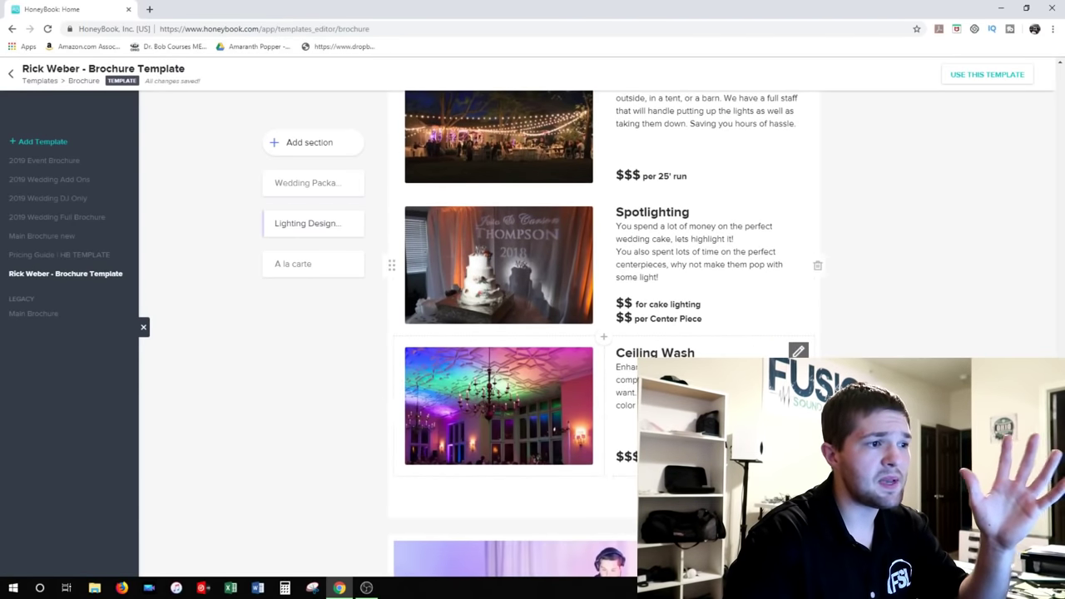
pyautogui.scroll(-6, 603, 333)
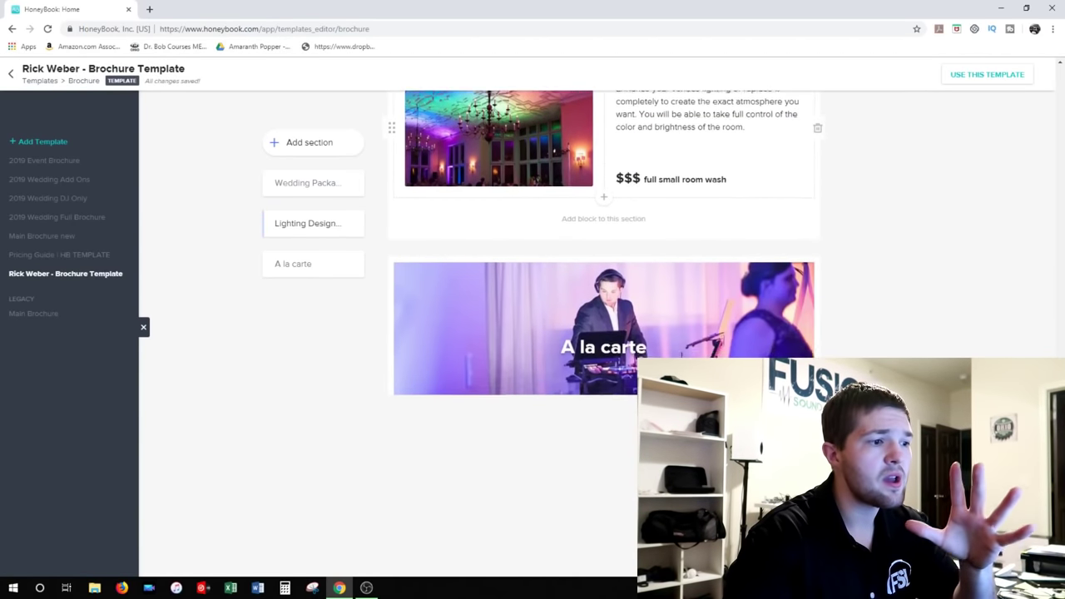
pyautogui.scroll(-1, 603, 333)
pyautogui.scroll(10, 603, 333)
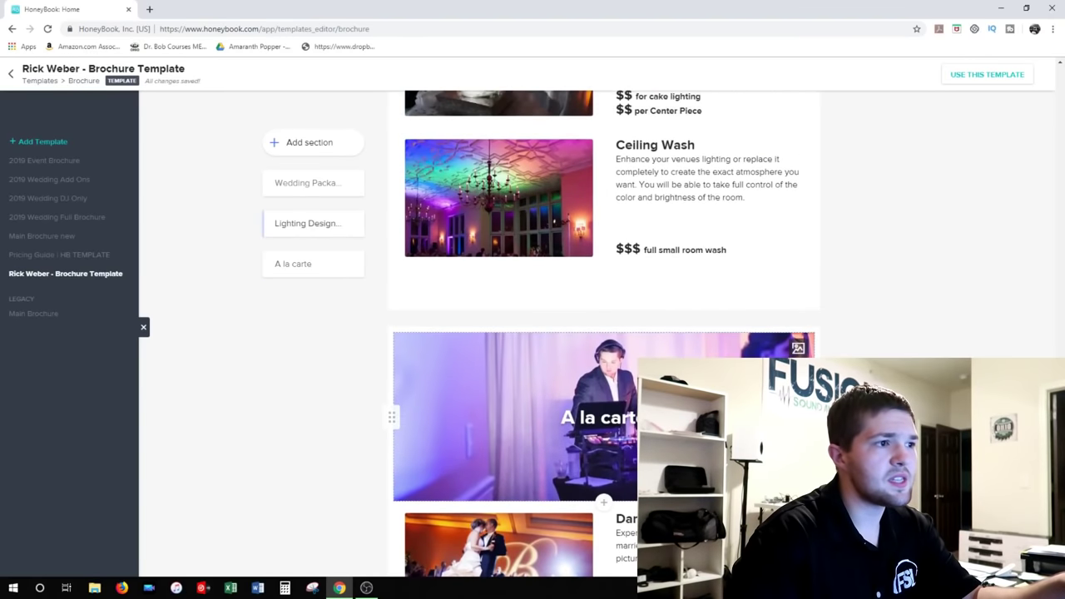
pyautogui.scroll(15, 603, 333)
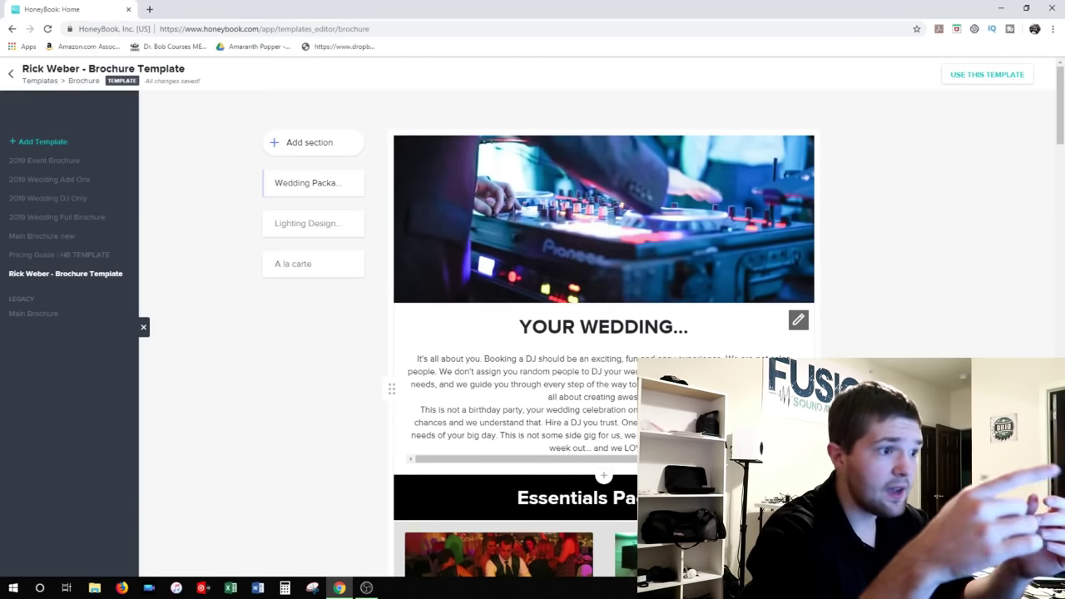
# Go through the brochure's packages again down to the Phone Charging Station block and open the block insertion point beneath it.
pyautogui.scroll(-2, 589, 378)
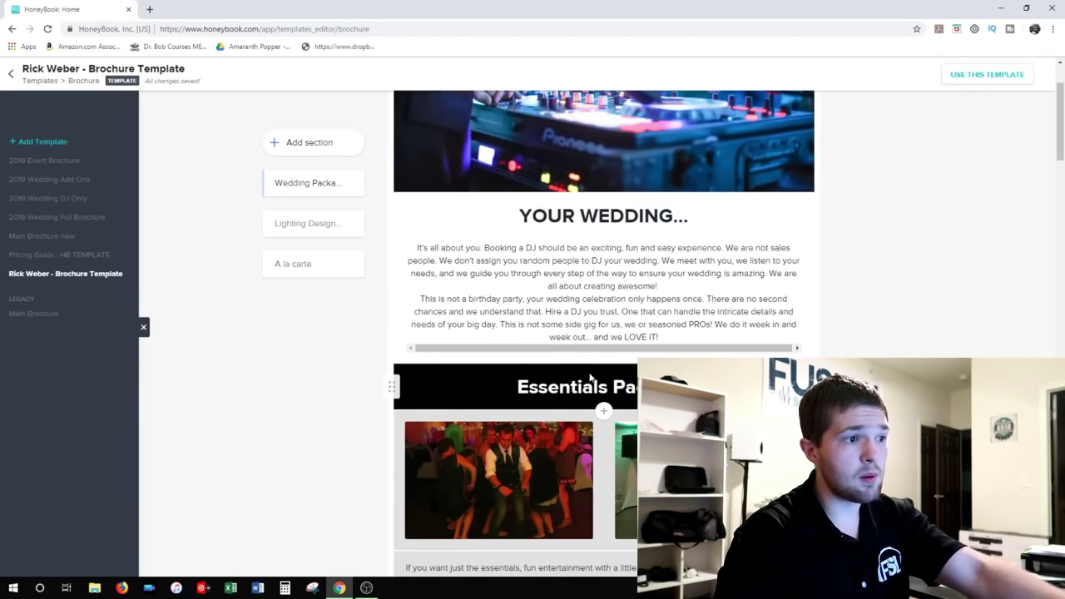
pyautogui.scroll(-5, 590, 379)
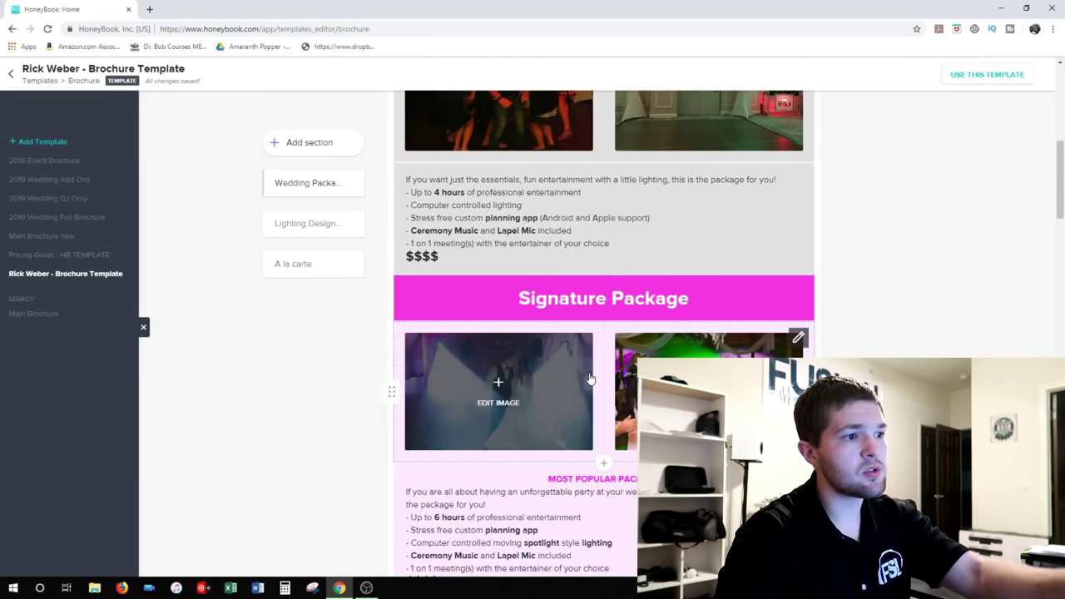
pyautogui.scroll(-5, 590, 378)
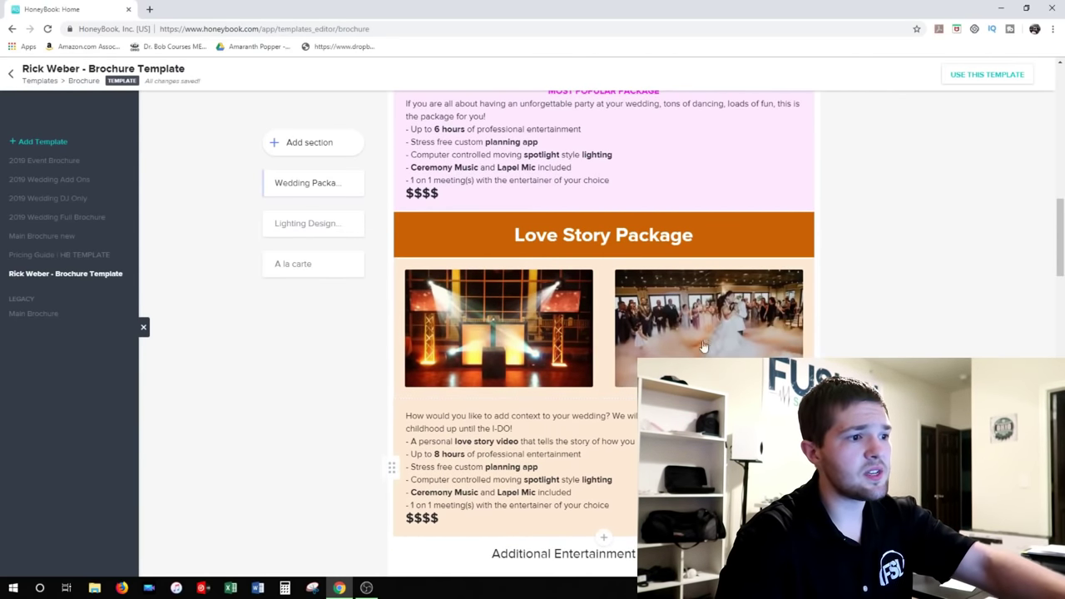
pyautogui.scroll(-8, 593, 343)
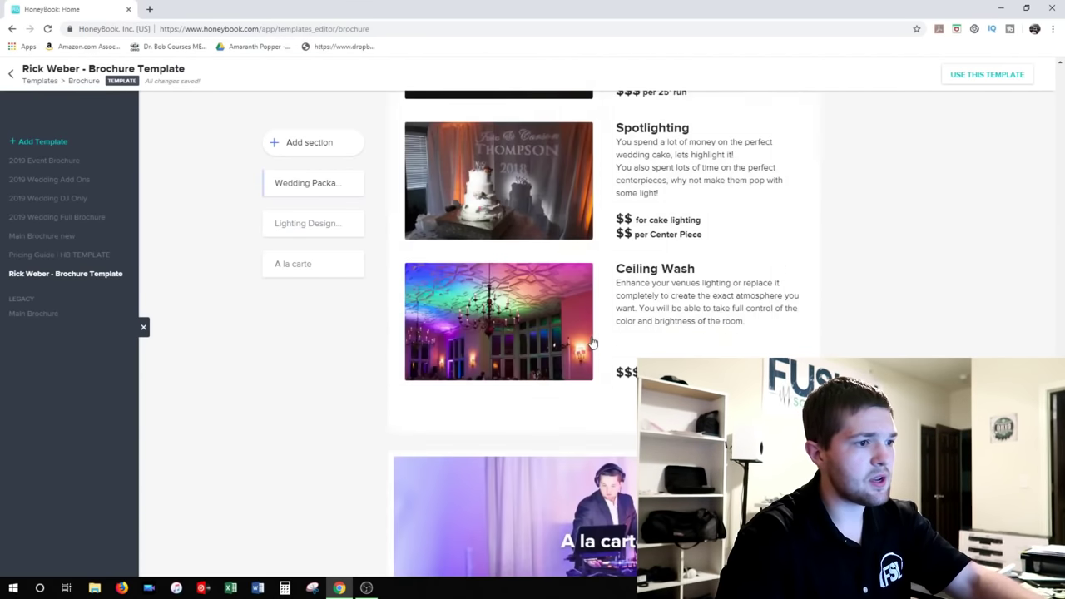
pyautogui.scroll(-6, 592, 343)
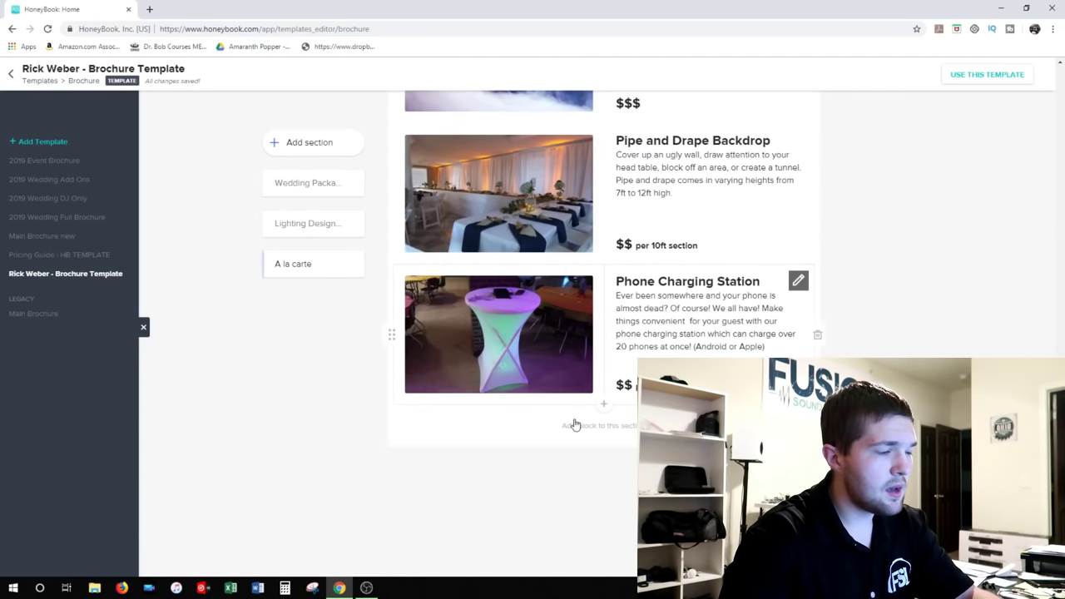
pyautogui.click(604, 406)
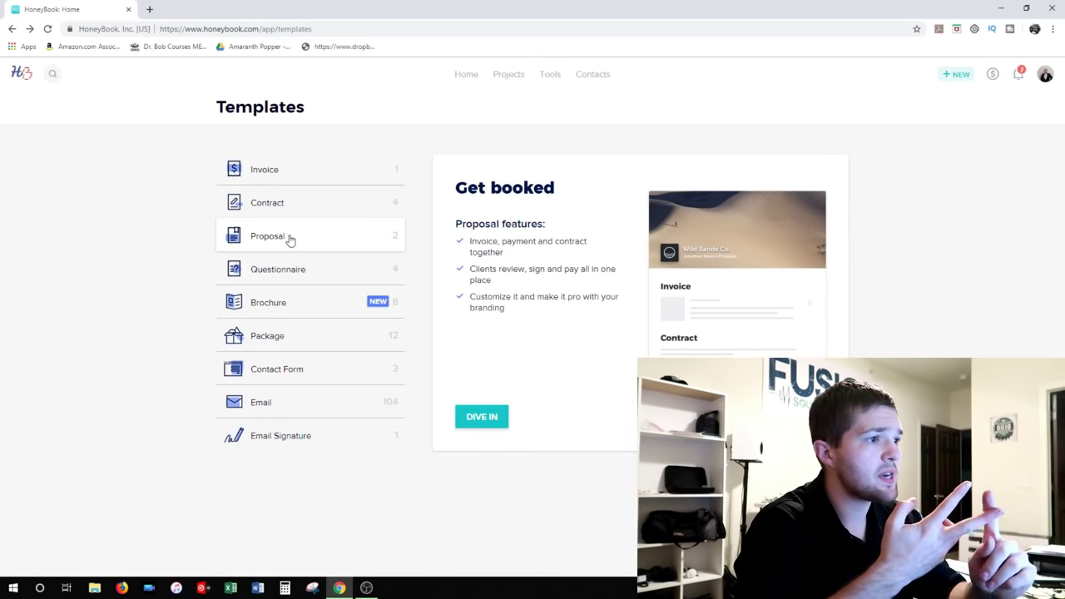
# Open the proposal template from the list of template types.
pyautogui.moveTo(285, 213)
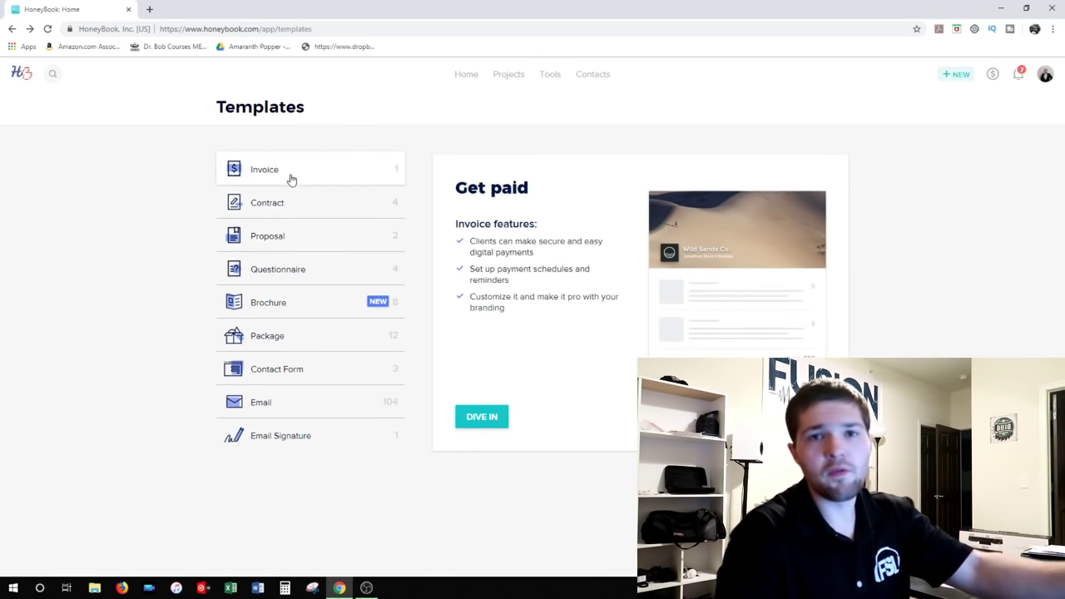
pyautogui.moveTo(289, 242)
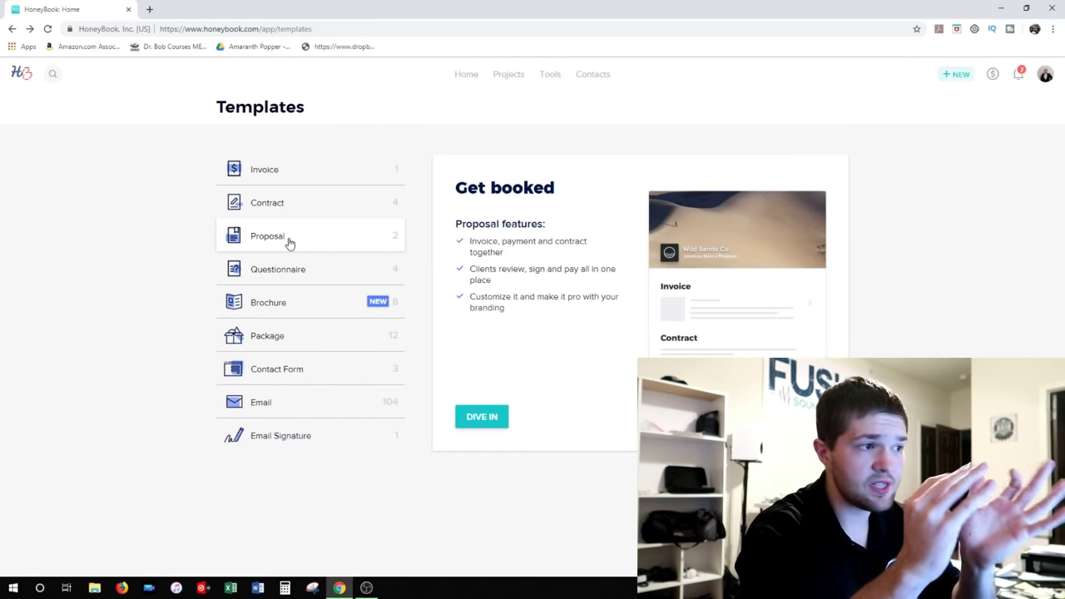
pyautogui.click(289, 241)
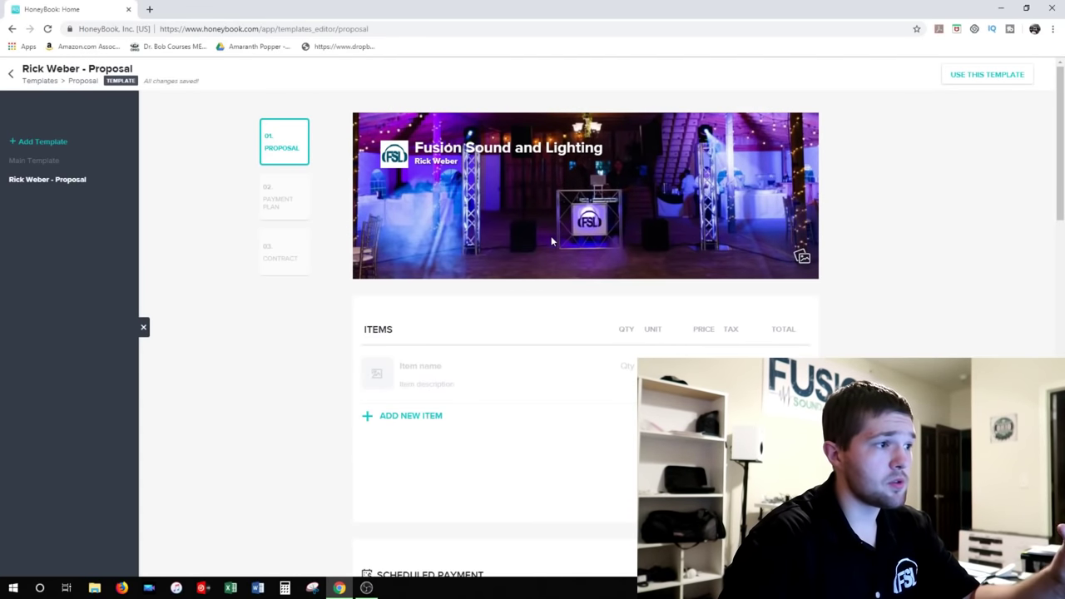
# Fill the empty item row of the proposal with the saved Half Venue Up-Lighting item.
pyautogui.scroll(-1, 551, 241)
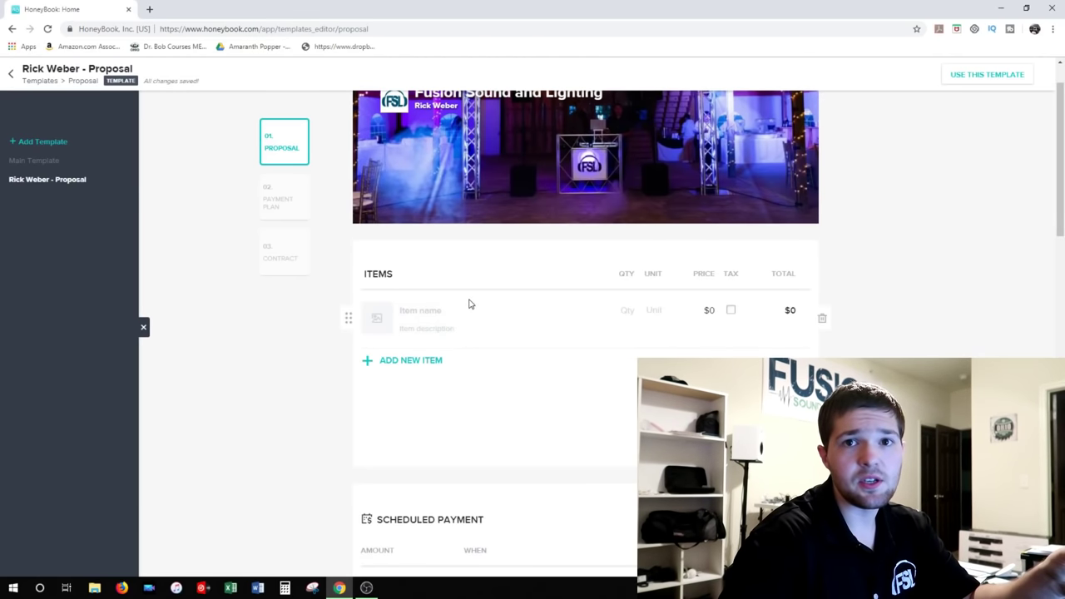
pyautogui.click(418, 312)
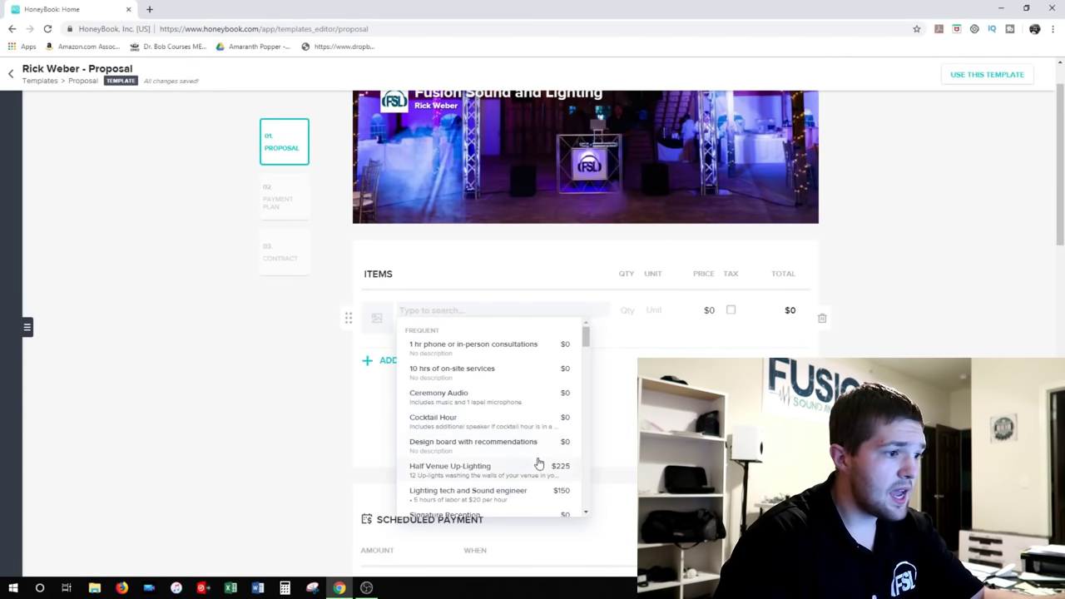
pyautogui.scroll(-1, 439, 478)
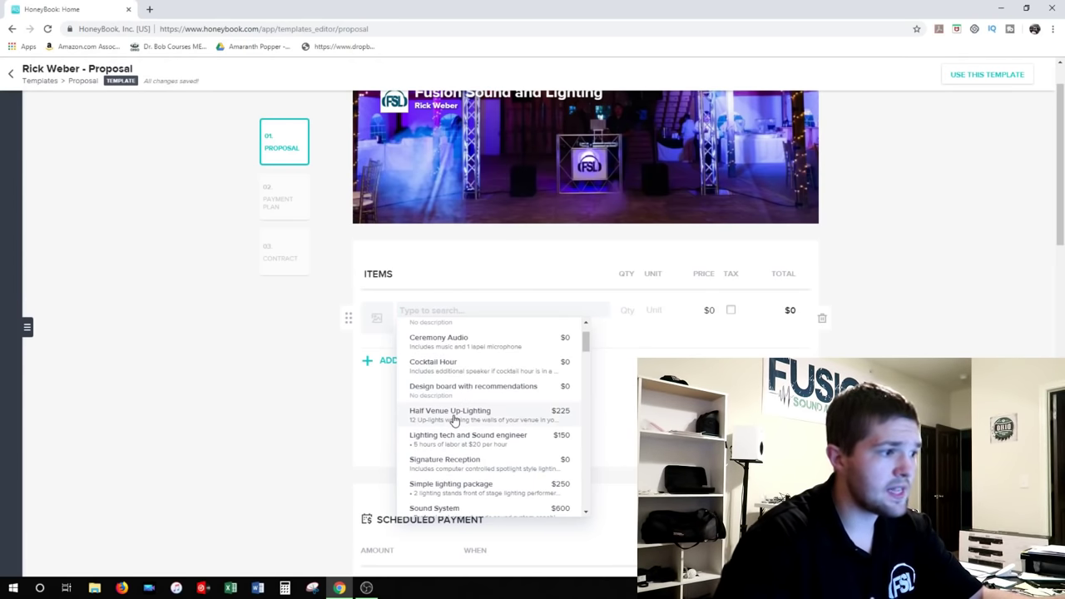
pyautogui.click(455, 416)
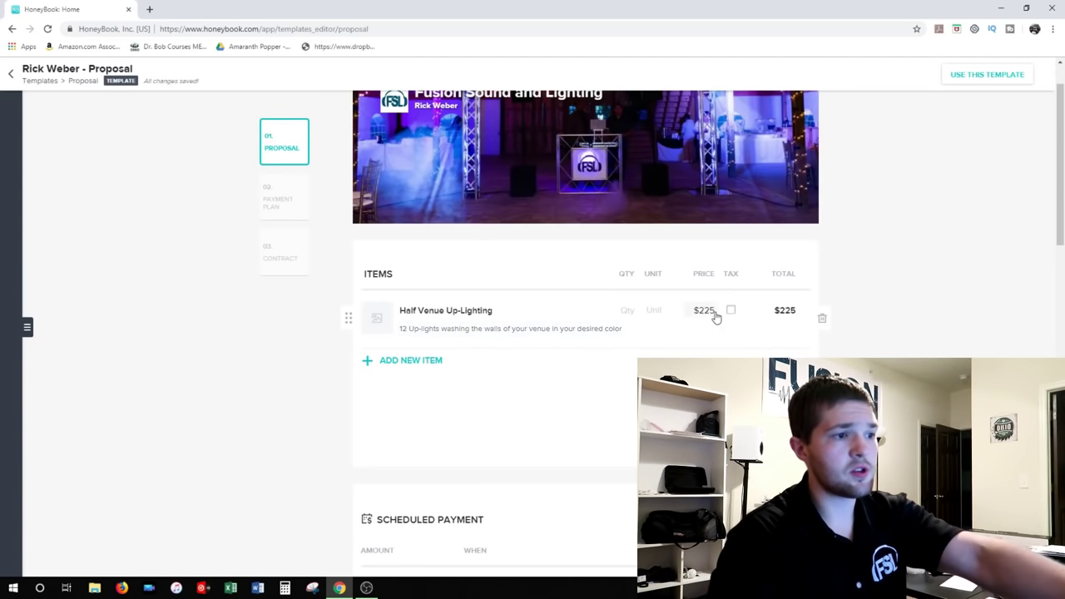
# Add a second item row to the proposal and browse the saved items and packages available for it.
pyautogui.click(428, 361)
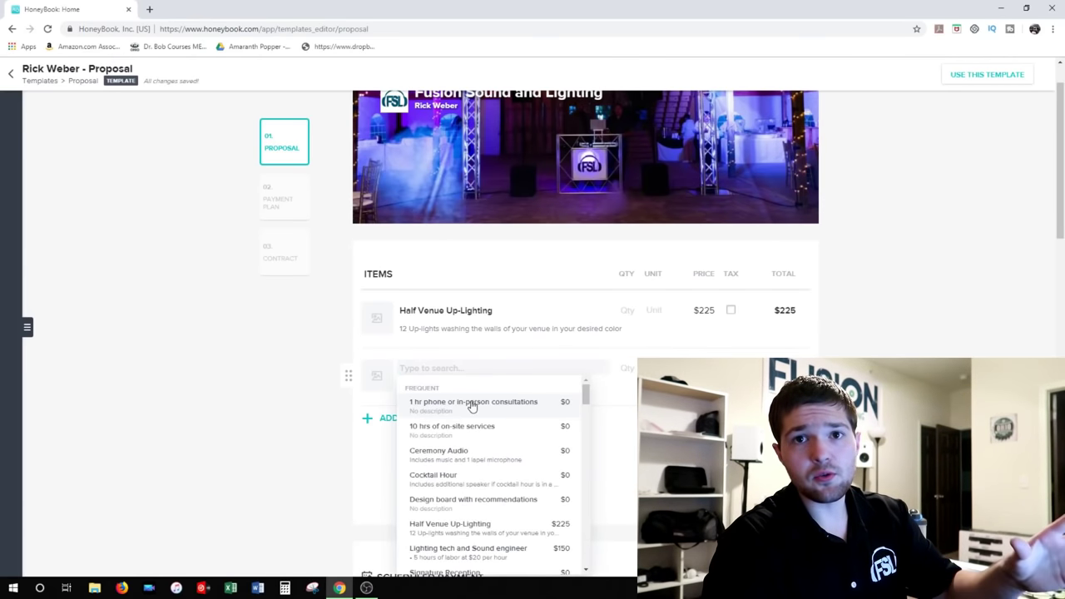
pyautogui.scroll(-5, 471, 407)
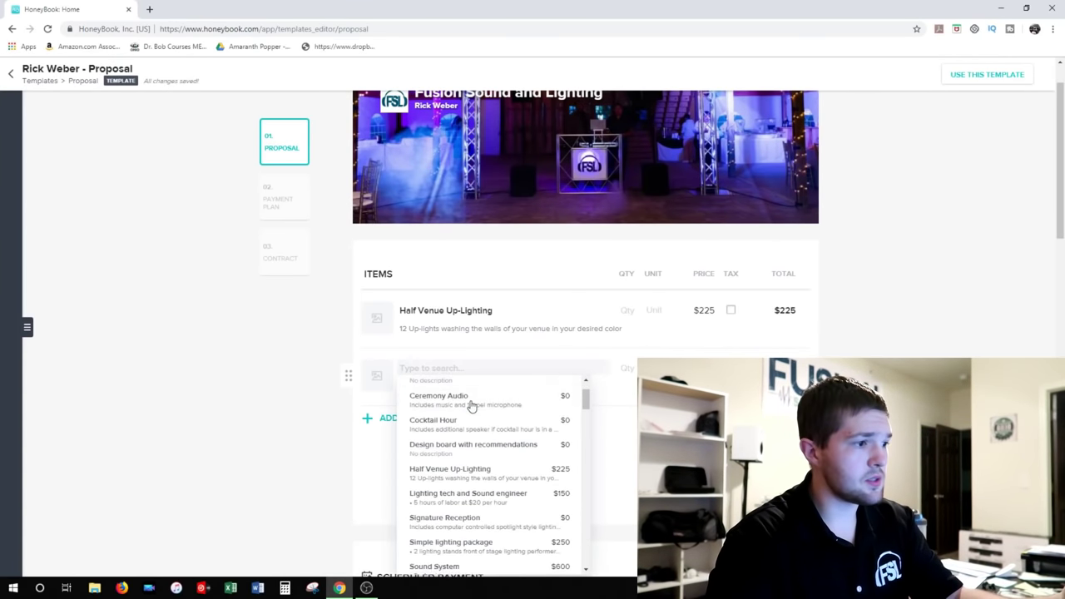
pyautogui.scroll(1, 454, 447)
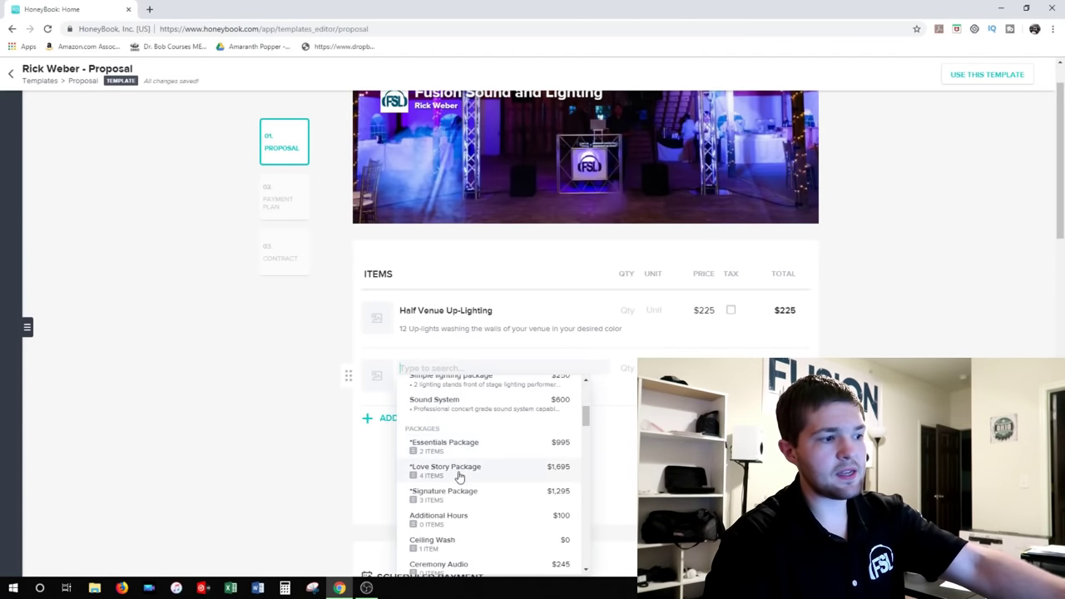
pyautogui.scroll(-1, 458, 475)
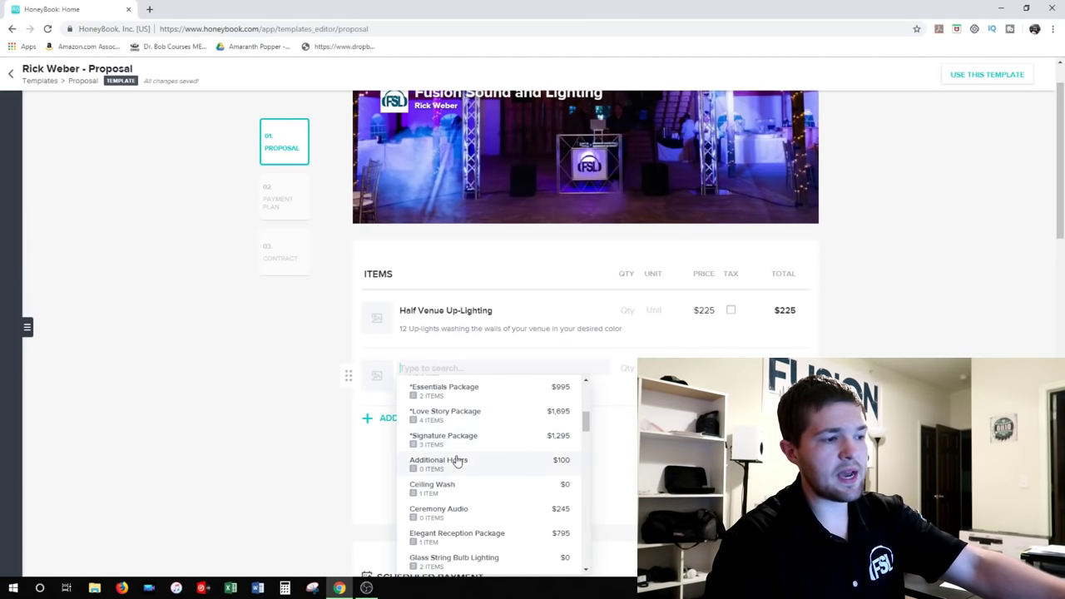
pyautogui.scroll(-1, 458, 466)
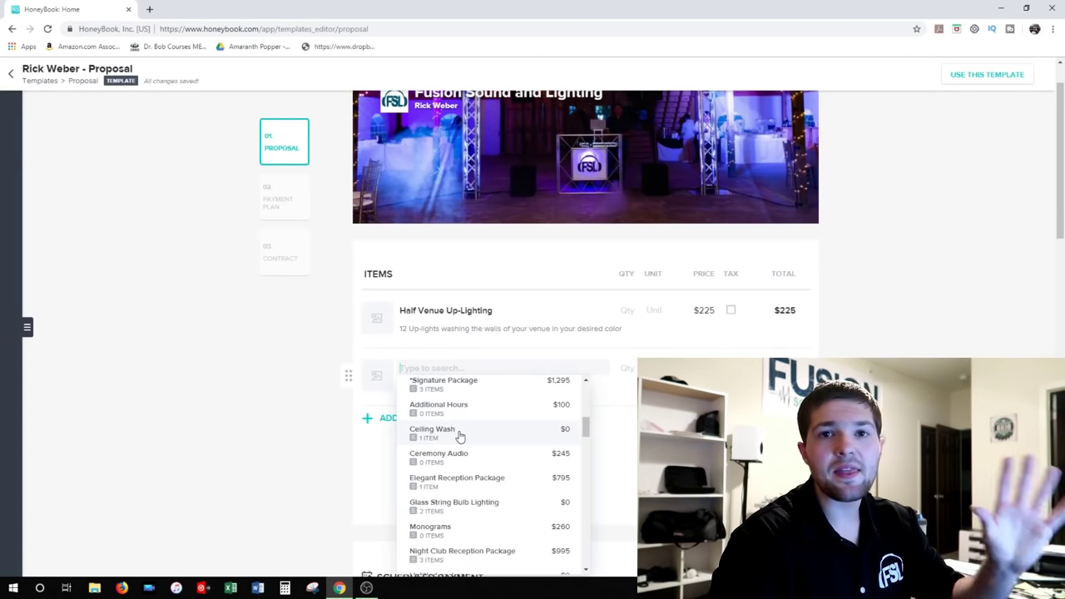
pyautogui.scroll(3, 459, 436)
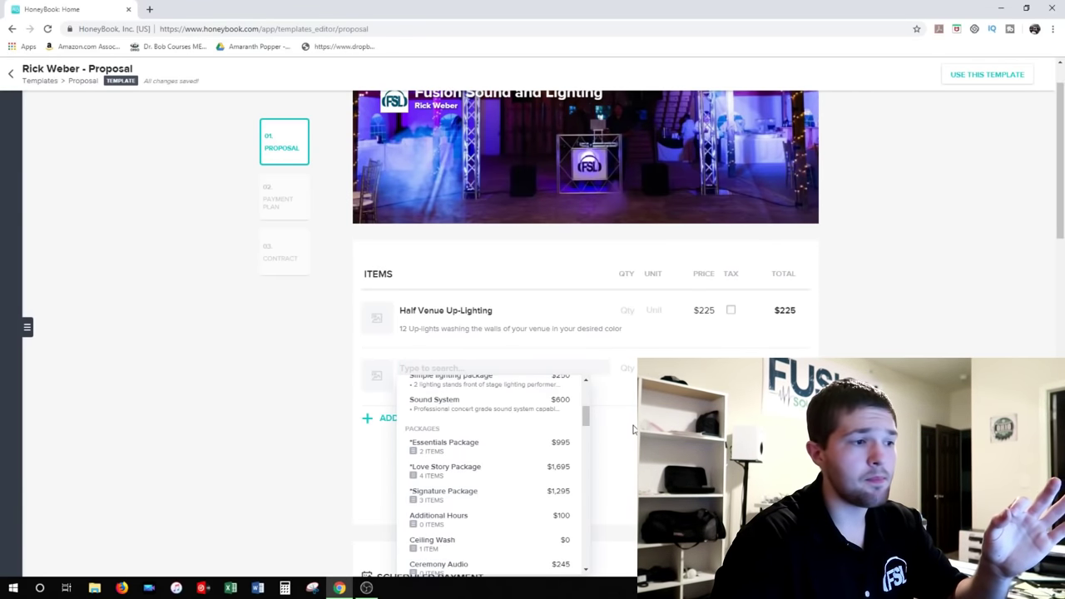
pyautogui.click(523, 392)
# Try naming the second item "Half uplight" and adding an image to it.
pyautogui.click(429, 371)
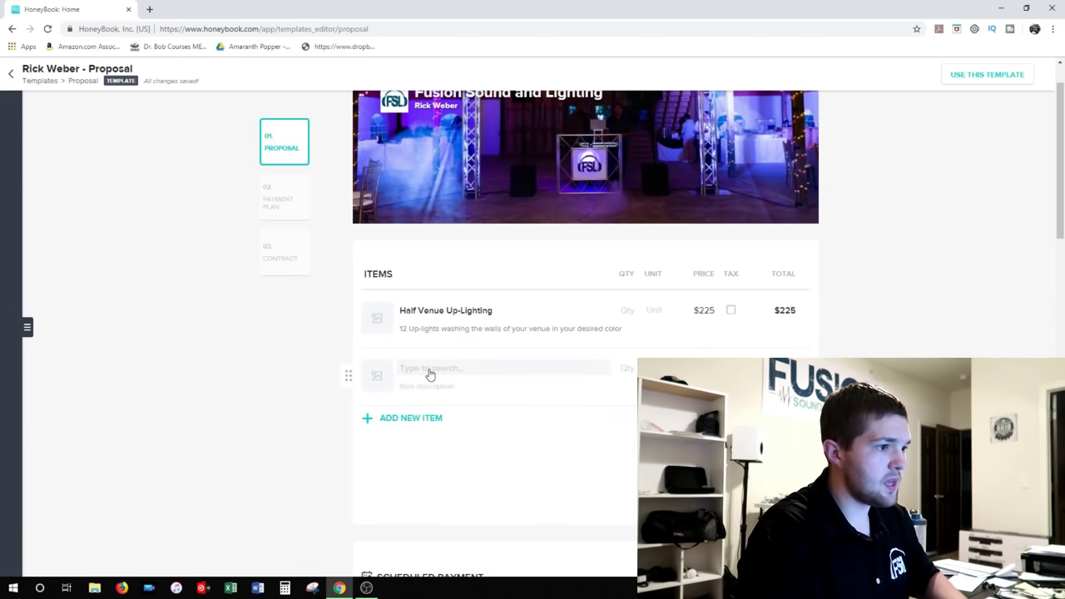
pyautogui.write('Half')
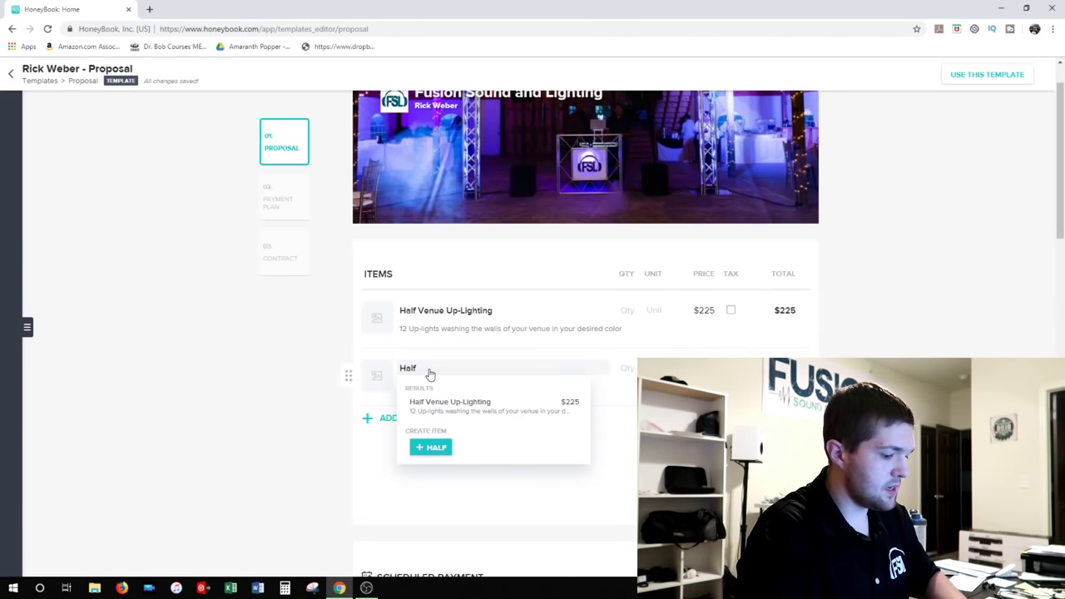
pyautogui.write(' uplight')
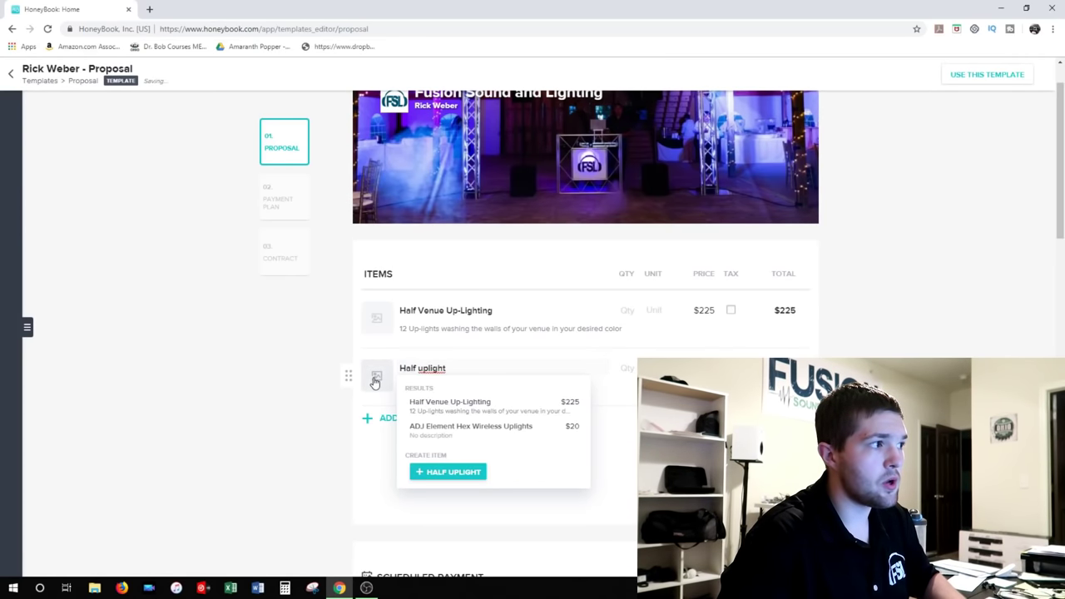
pyautogui.click(375, 380)
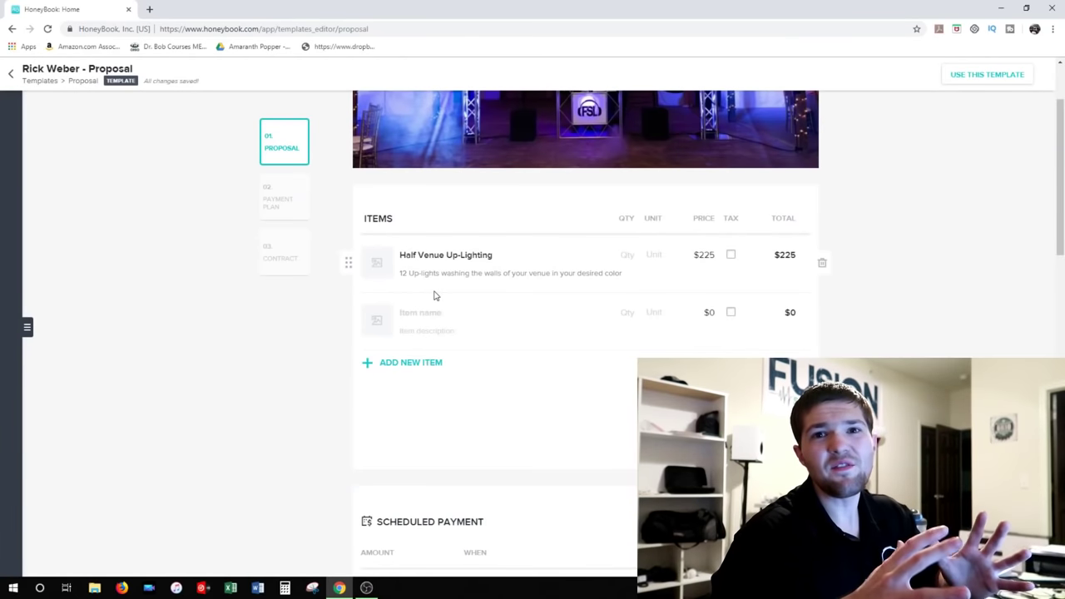
# Name the second proposal item "Dj package 1" as a custom item.
pyautogui.click(441, 316)
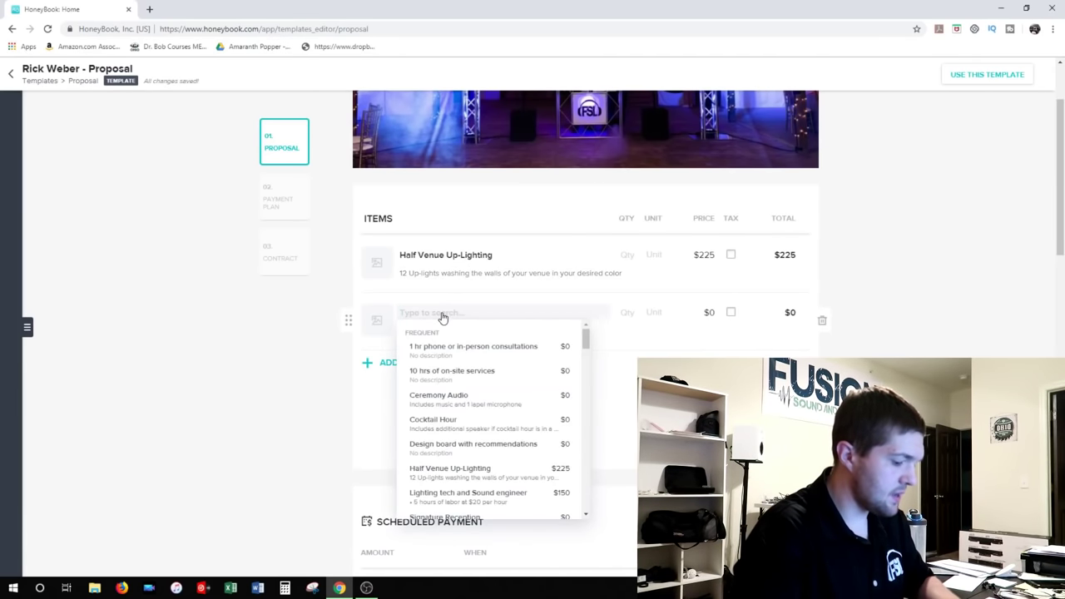
pyautogui.write('Dj package 1')
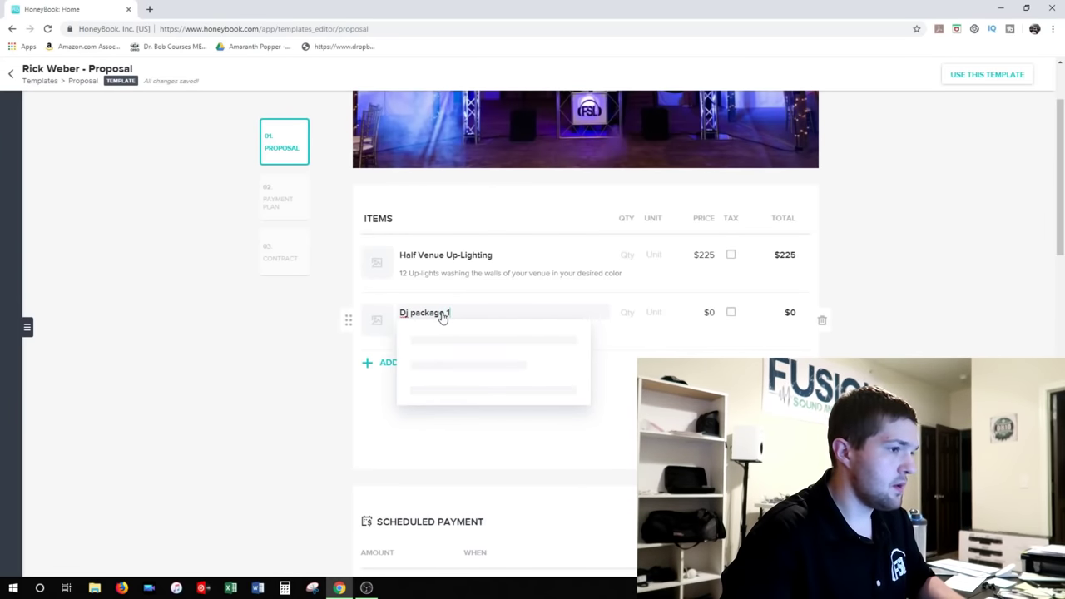
pyautogui.click(601, 338)
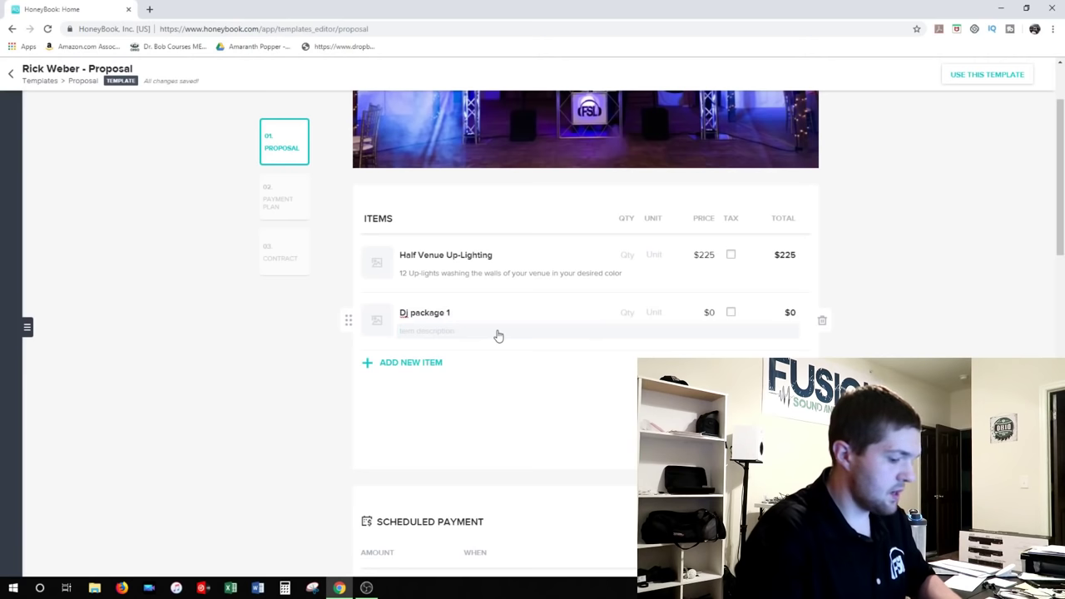
# Describe the Dj package 1 item as "Speakers lighting" and check its quantity, unit and tax options.
pyautogui.write('Speakers lighting')
pyautogui.click(637, 319)
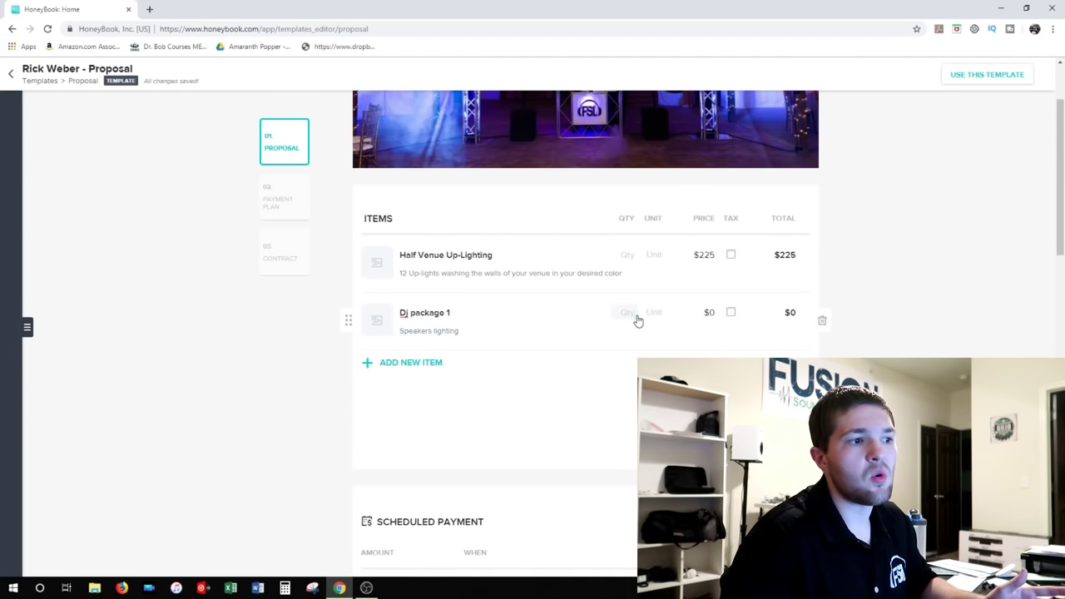
pyautogui.click(654, 315)
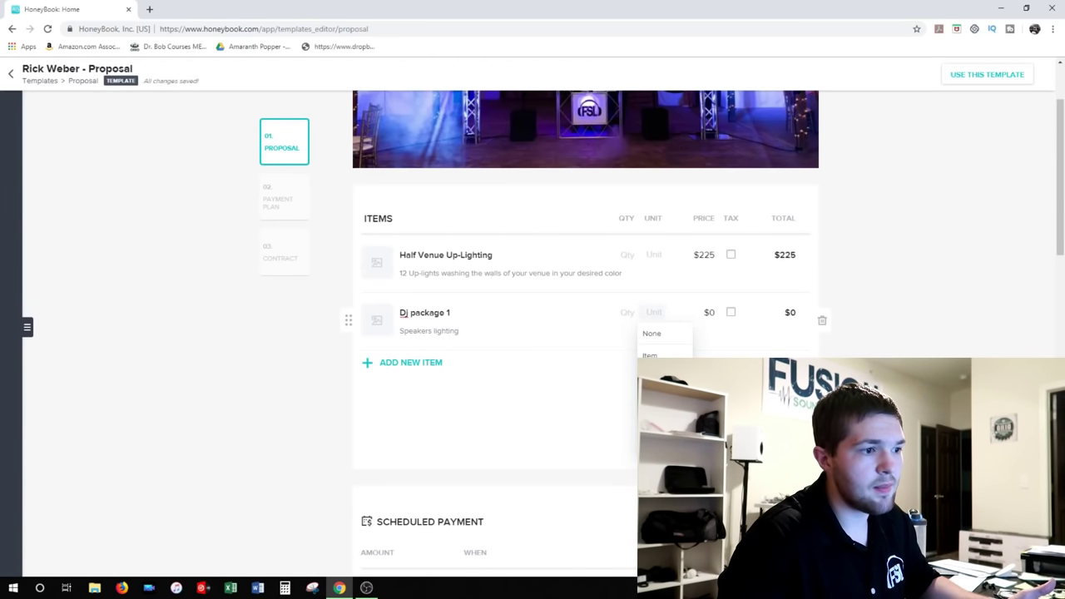
pyautogui.click(690, 335)
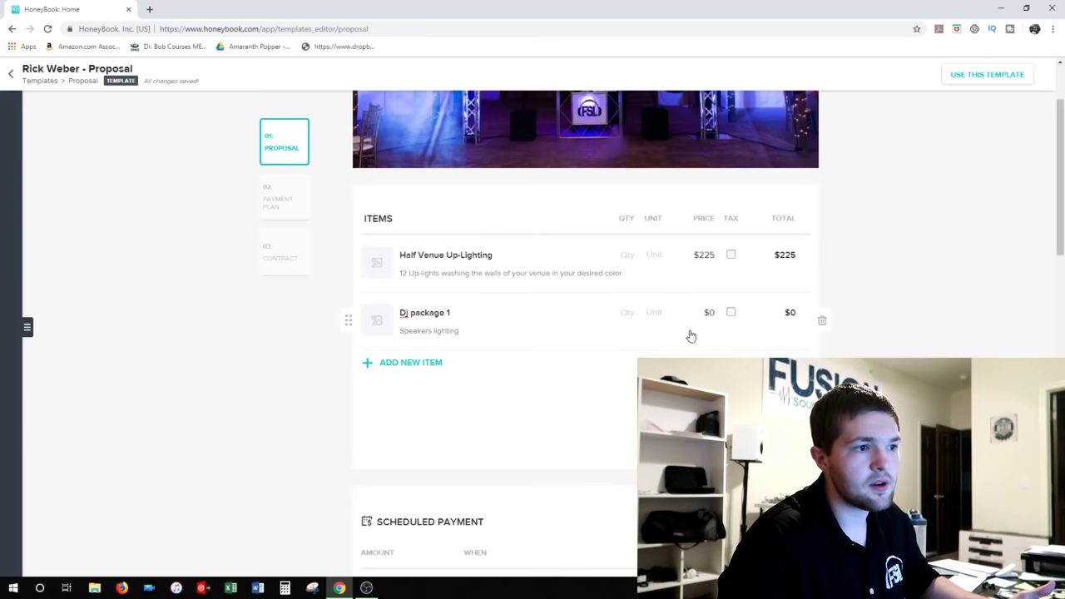
pyautogui.click(732, 315)
pyautogui.click(732, 314)
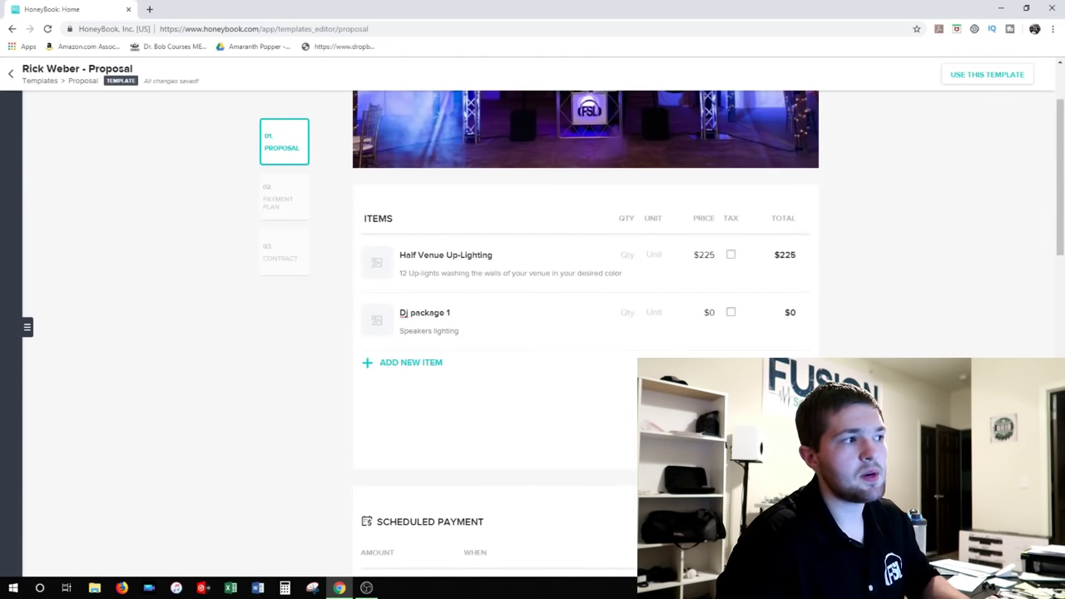
# Try the percentage, equal-division and custom amount options on the Midway scheduled payment and look at its due date.
pyautogui.scroll(-1, 735, 318)
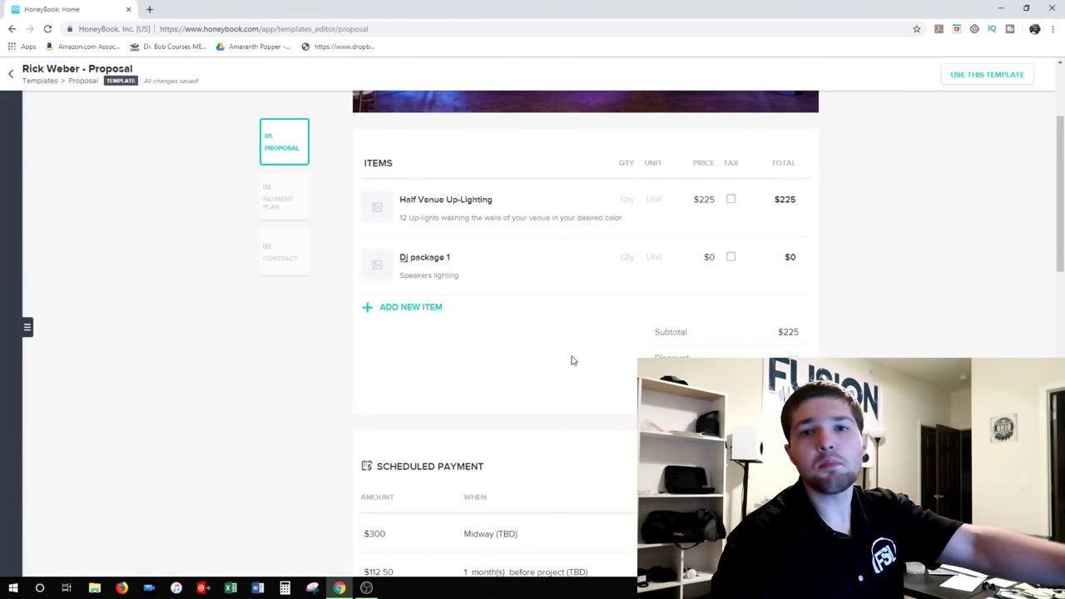
pyautogui.scroll(2, 570, 361)
pyautogui.scroll(-1, 577, 360)
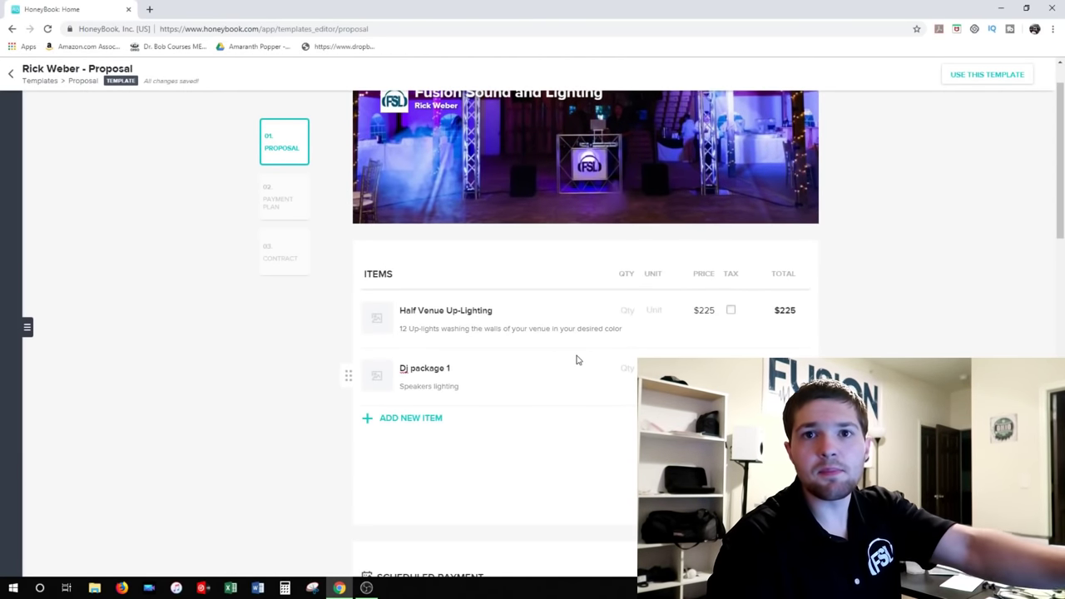
pyautogui.scroll(-4, 578, 357)
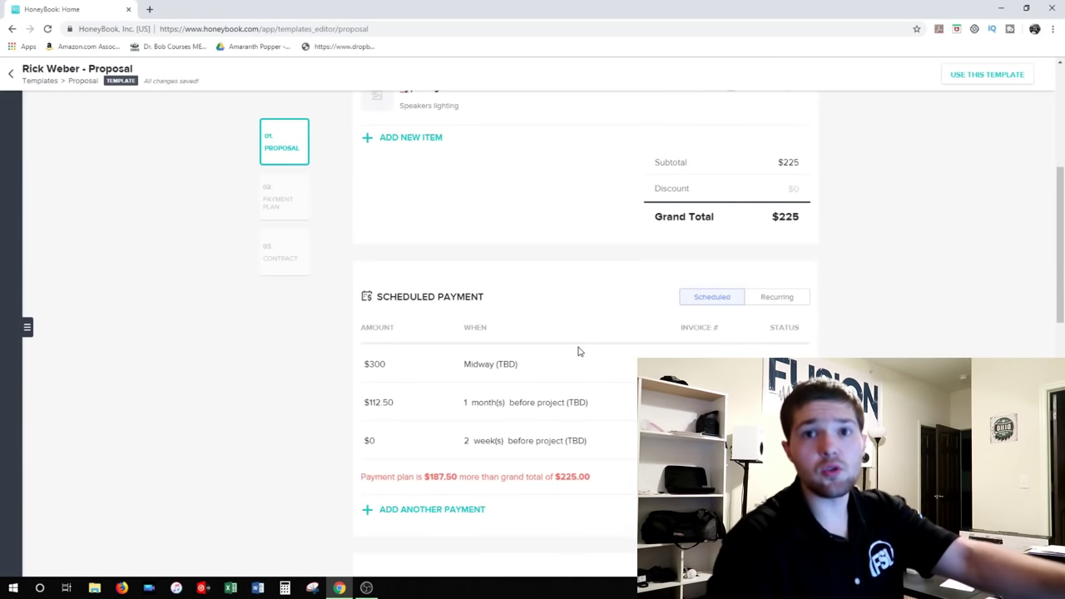
pyautogui.scroll(-1, 577, 352)
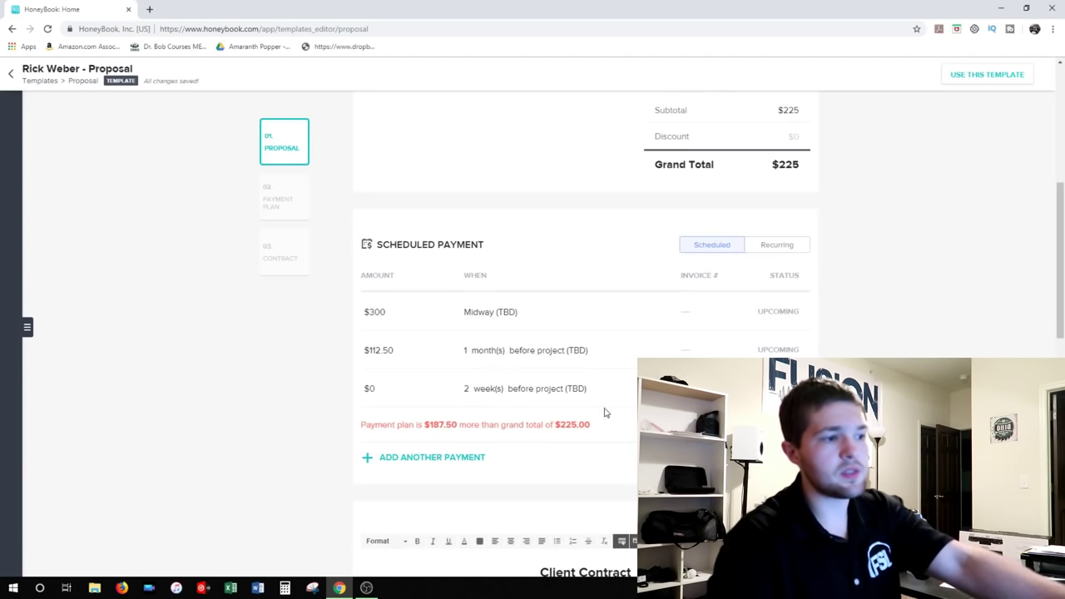
pyautogui.click(376, 313)
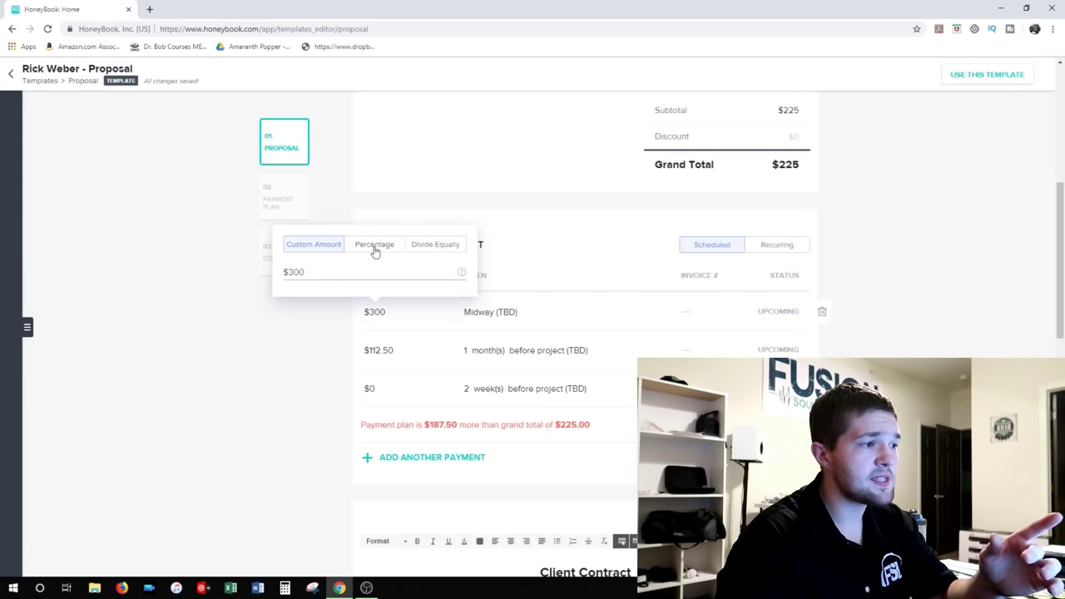
pyautogui.click(376, 250)
pyautogui.click(439, 250)
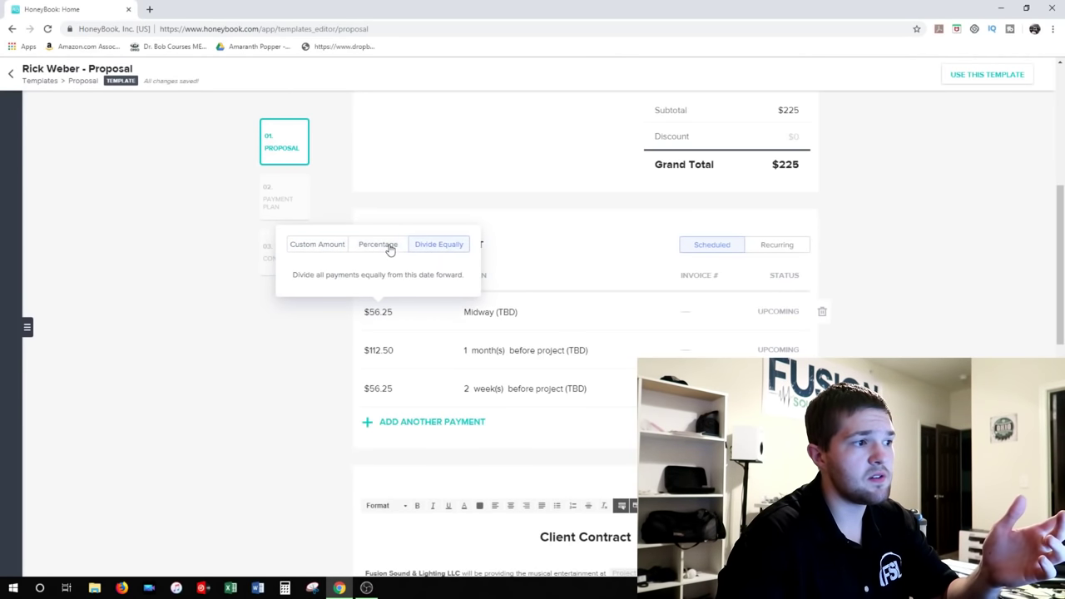
pyautogui.click(382, 251)
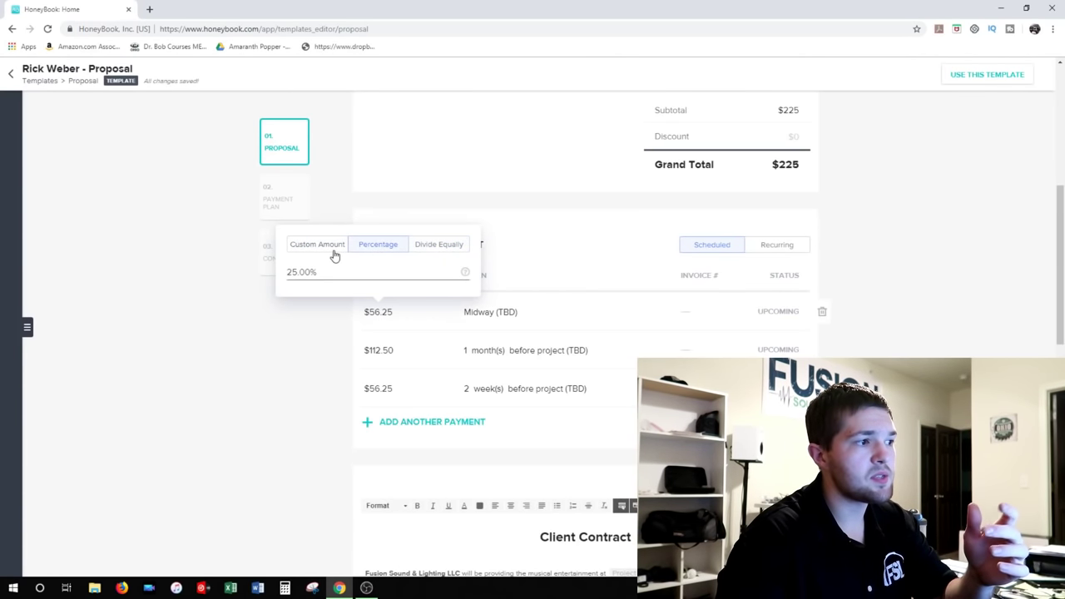
pyautogui.click(324, 246)
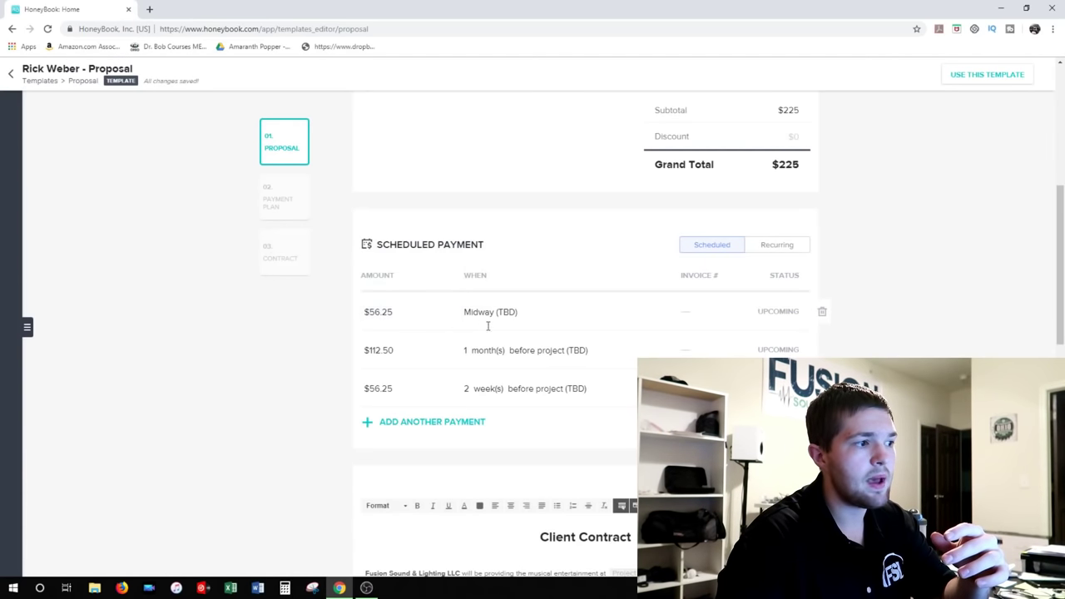
pyautogui.moveTo(499, 315)
pyautogui.click(494, 275)
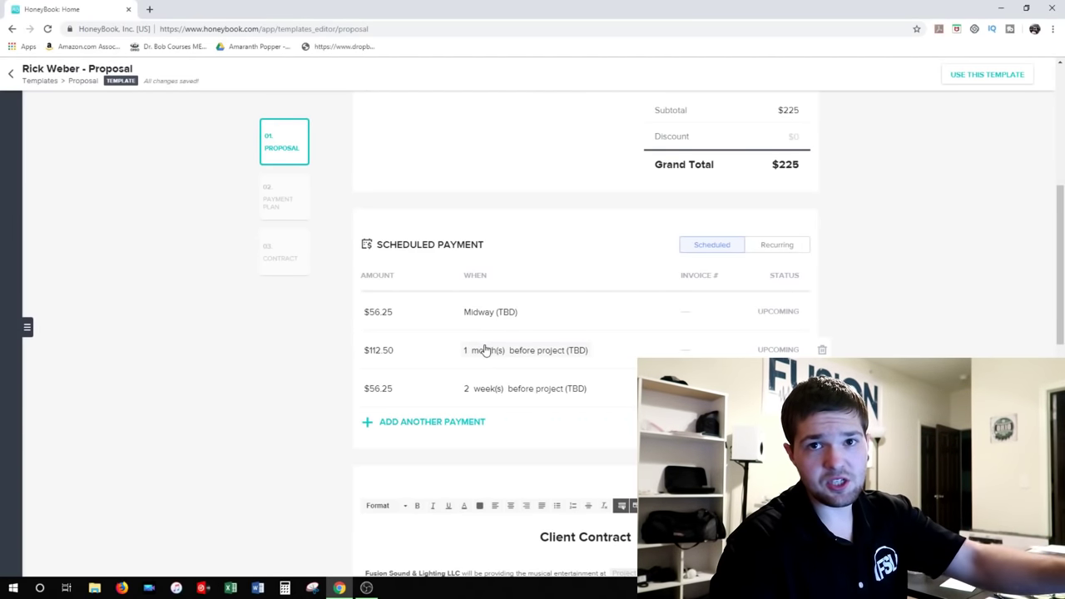
# Set the Midway scheduled payment to a custom amount of $300.
pyautogui.click(379, 312)
pyautogui.write('3')
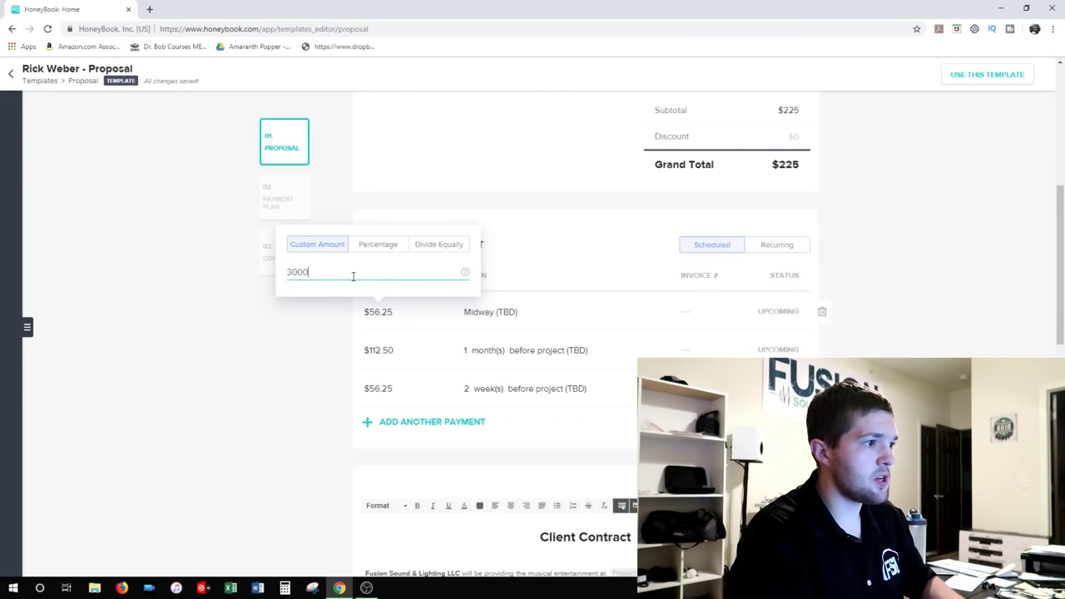
pyautogui.write('000')
pyautogui.click(371, 362)
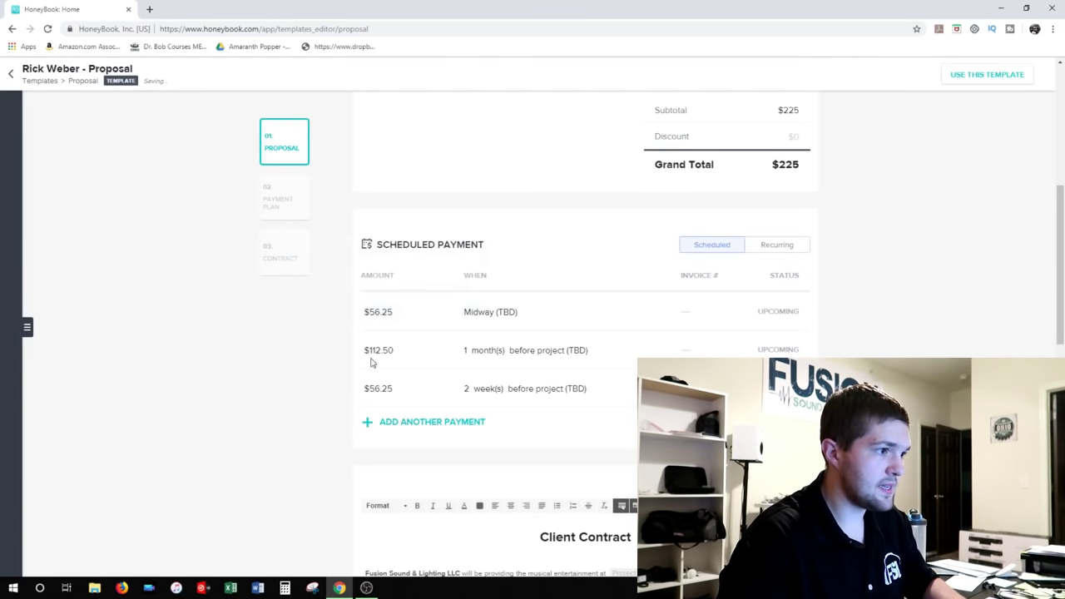
# Check the amount and due date settings of the second scheduled payment.
pyautogui.click(384, 352)
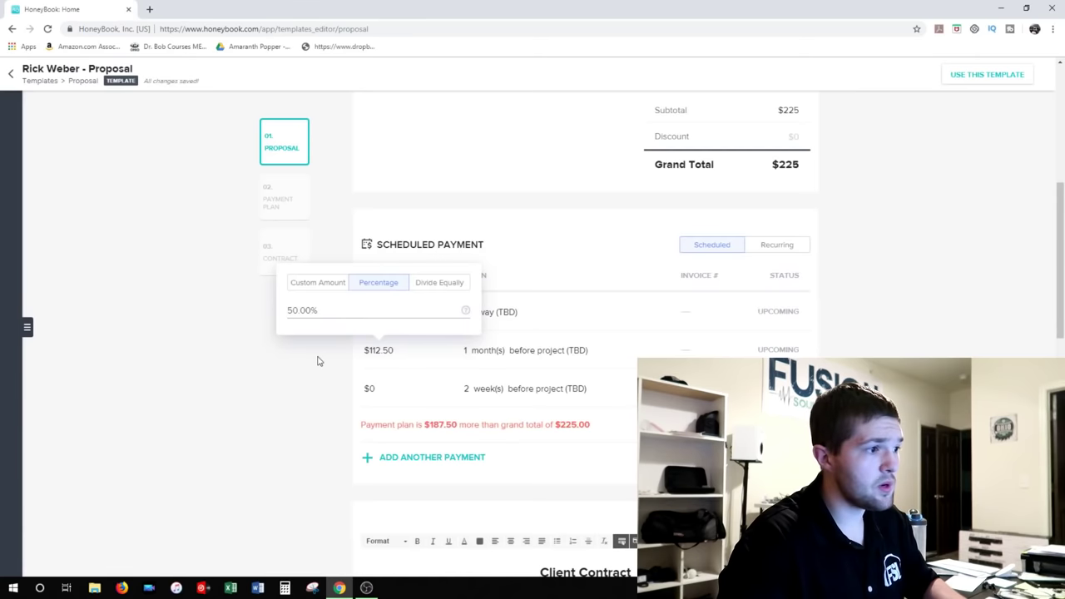
pyautogui.click(384, 401)
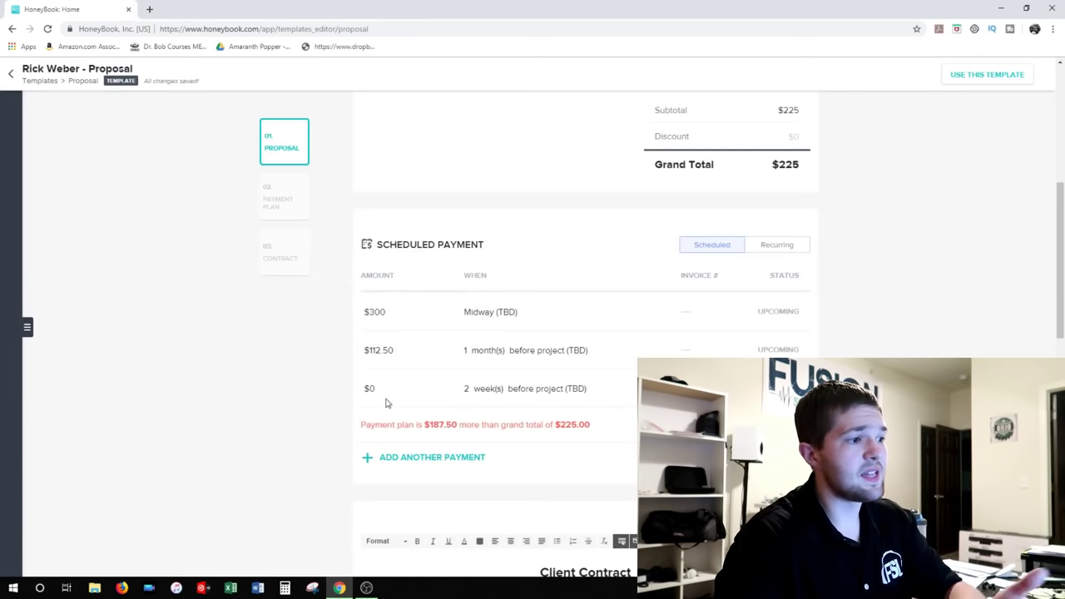
pyautogui.click(514, 354)
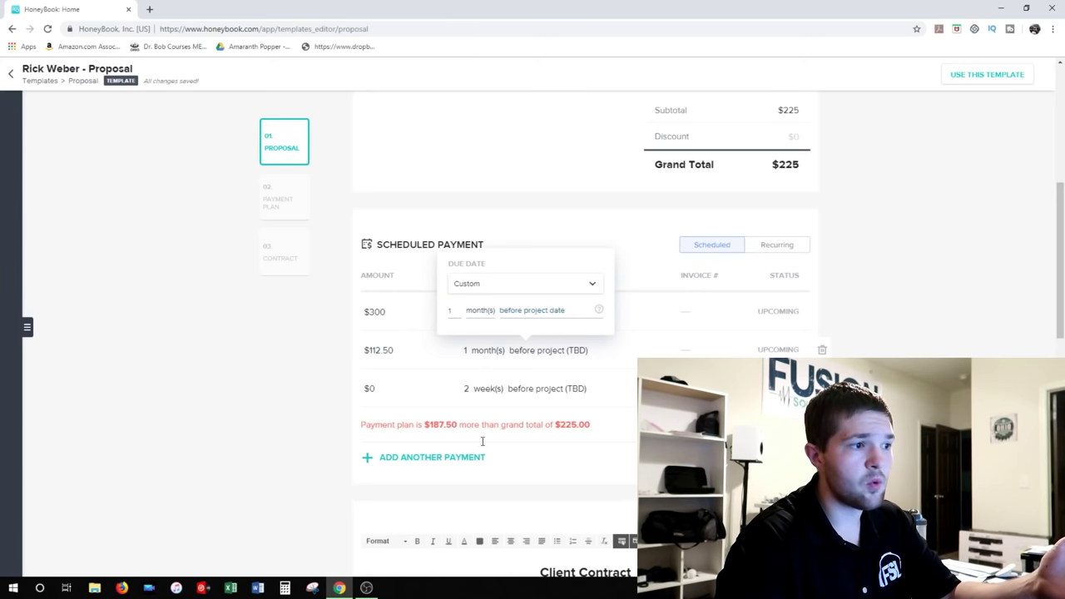
pyautogui.click(304, 419)
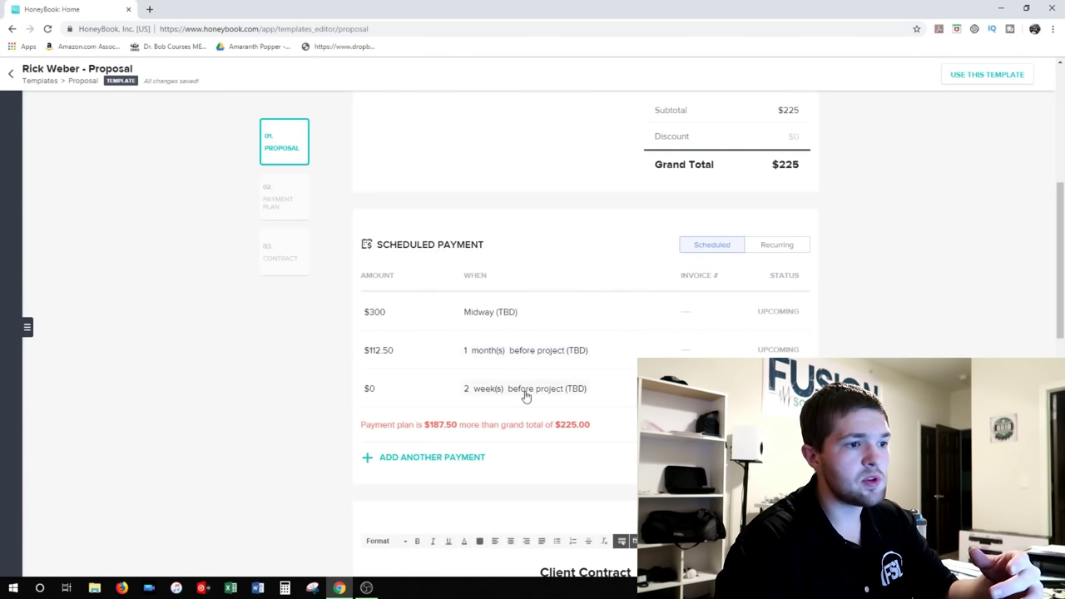
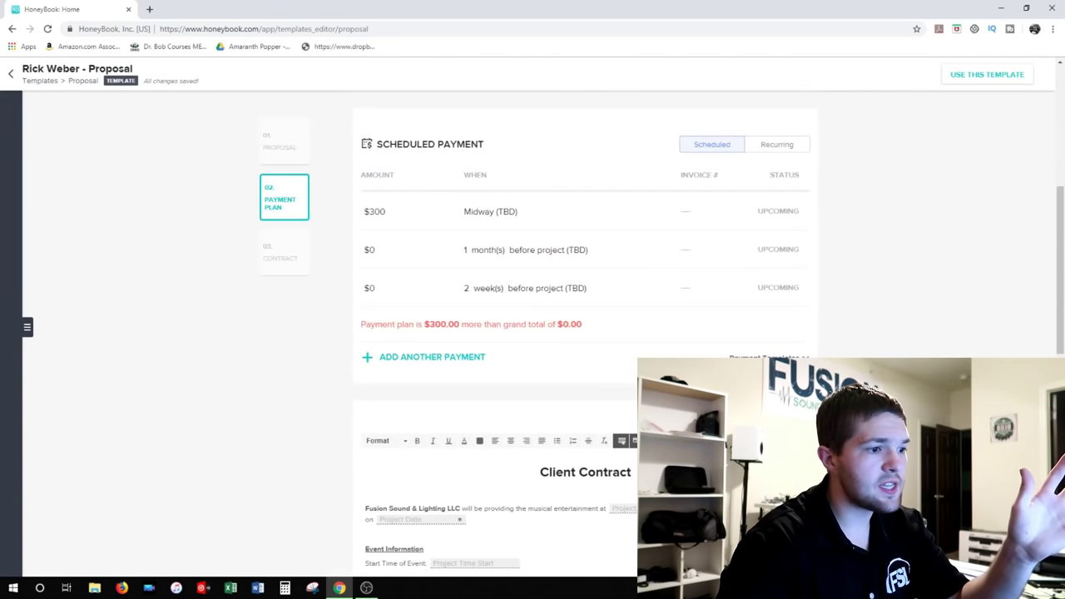
# Review the proposal template's payment plan, client contract and items sections.
pyautogui.scroll(-2, 596, 335)
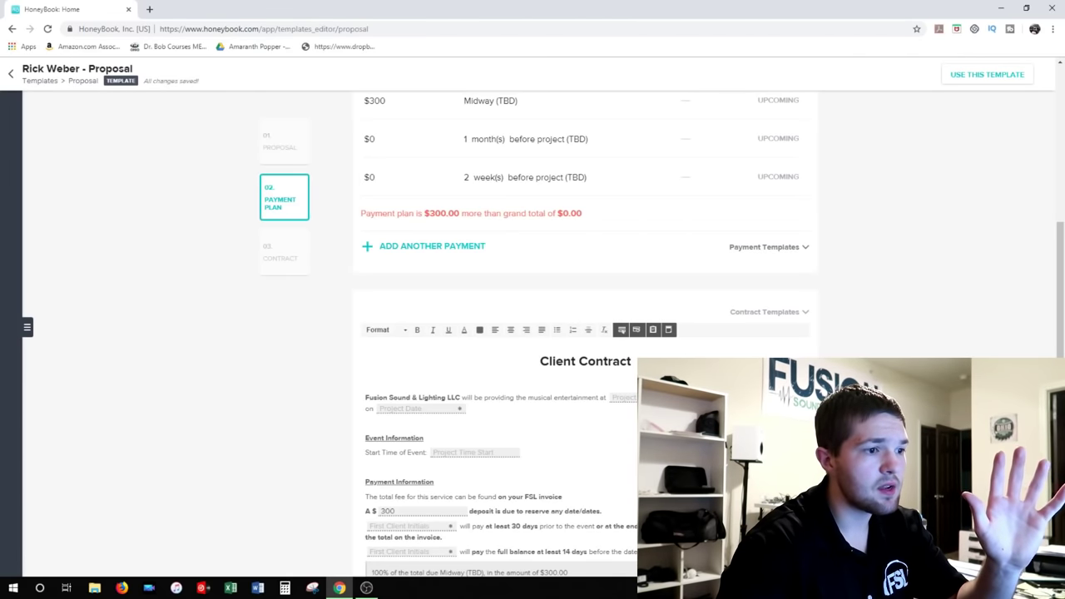
pyautogui.scroll(-2, 541, 333)
pyautogui.scroll(-8, 582, 333)
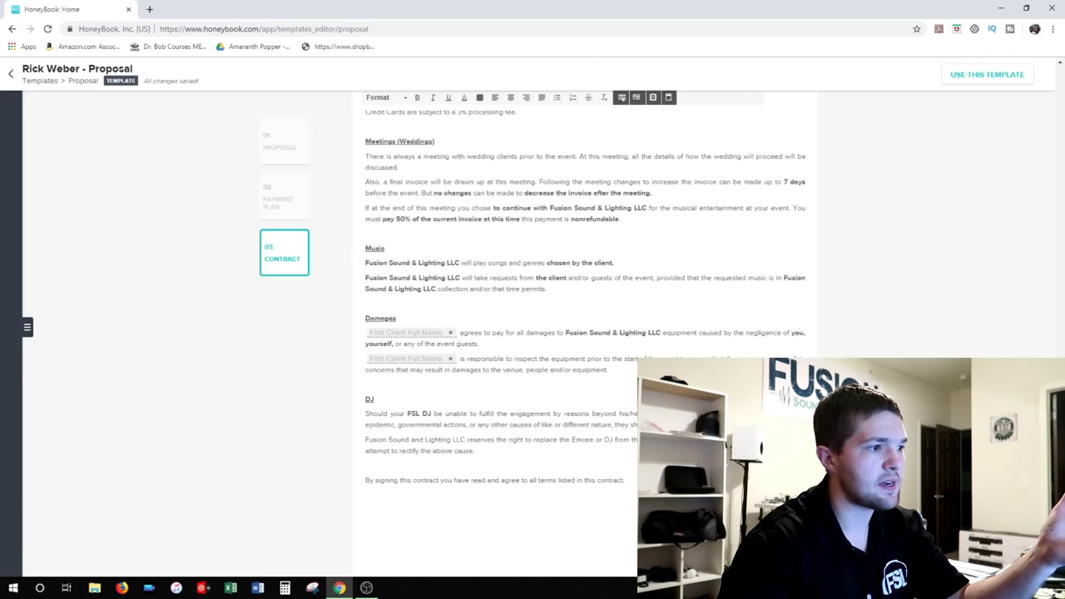
pyautogui.scroll(15, 561, 430)
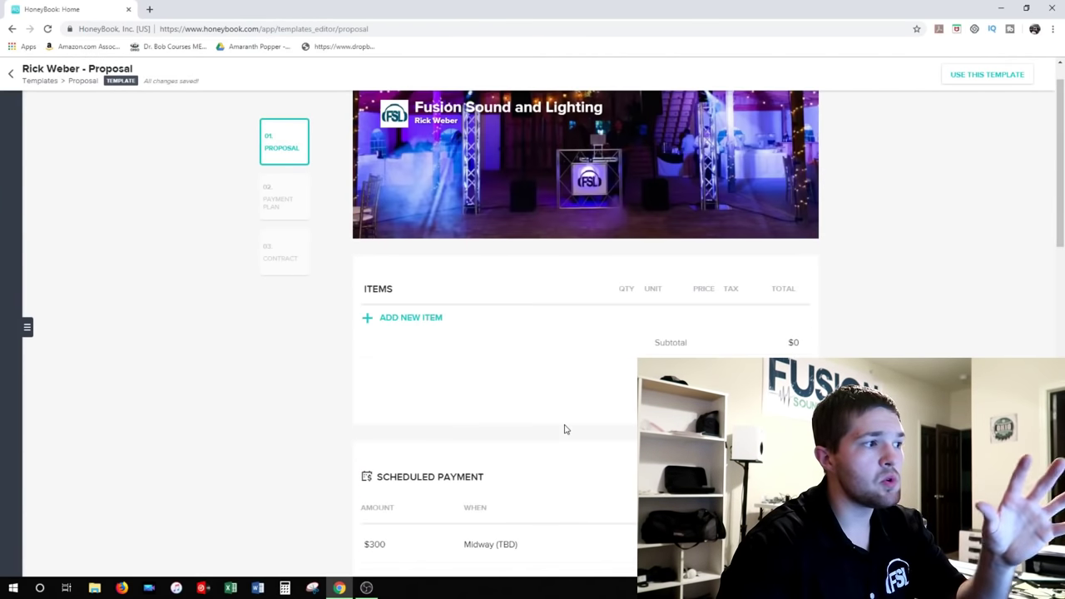
pyautogui.scroll(1, 564, 429)
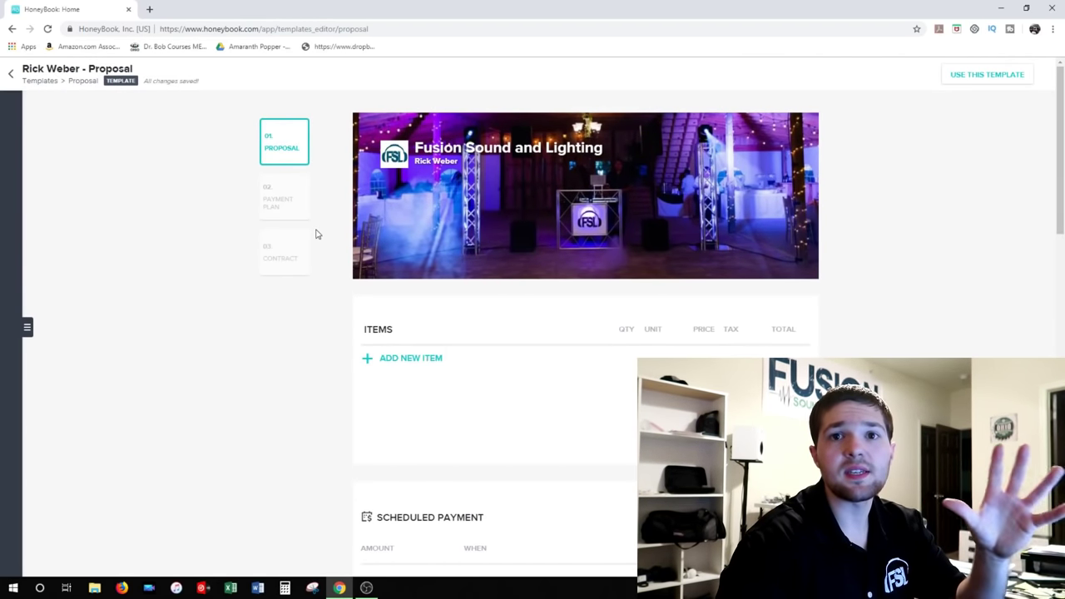
pyautogui.scroll(-3, 316, 234)
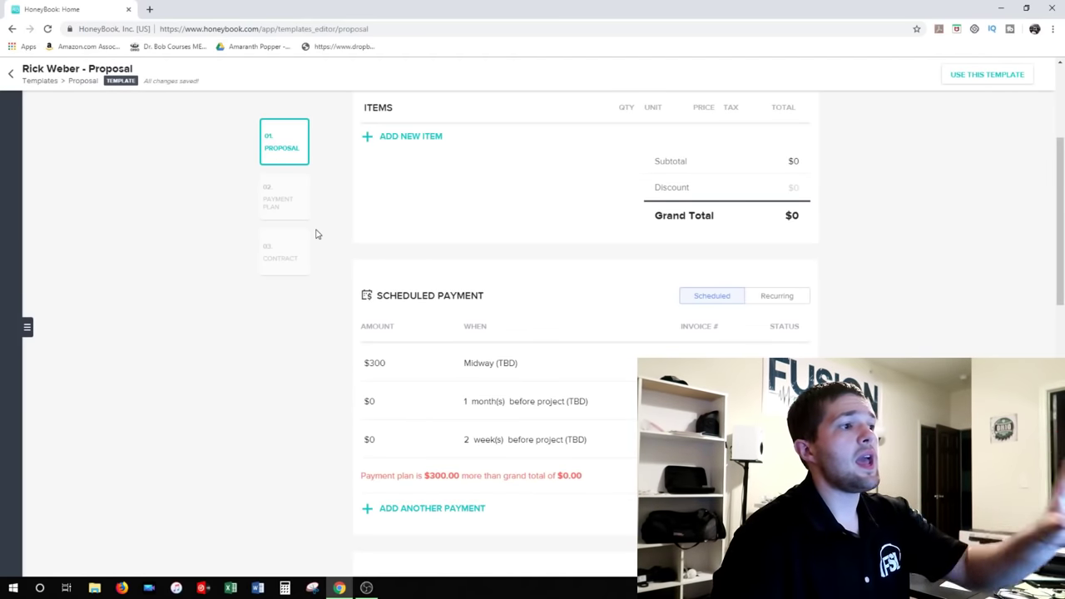
pyautogui.scroll(2, 316, 234)
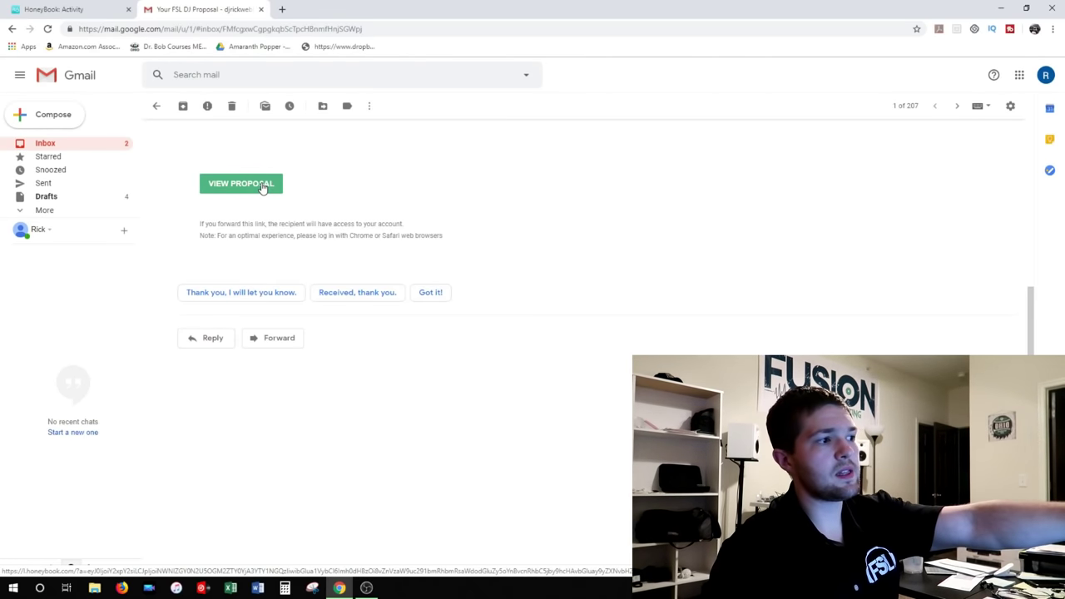
# Open the client's proposal from the Gmail message and review its Signature Package items and scheduled payments.
pyautogui.click(262, 185)
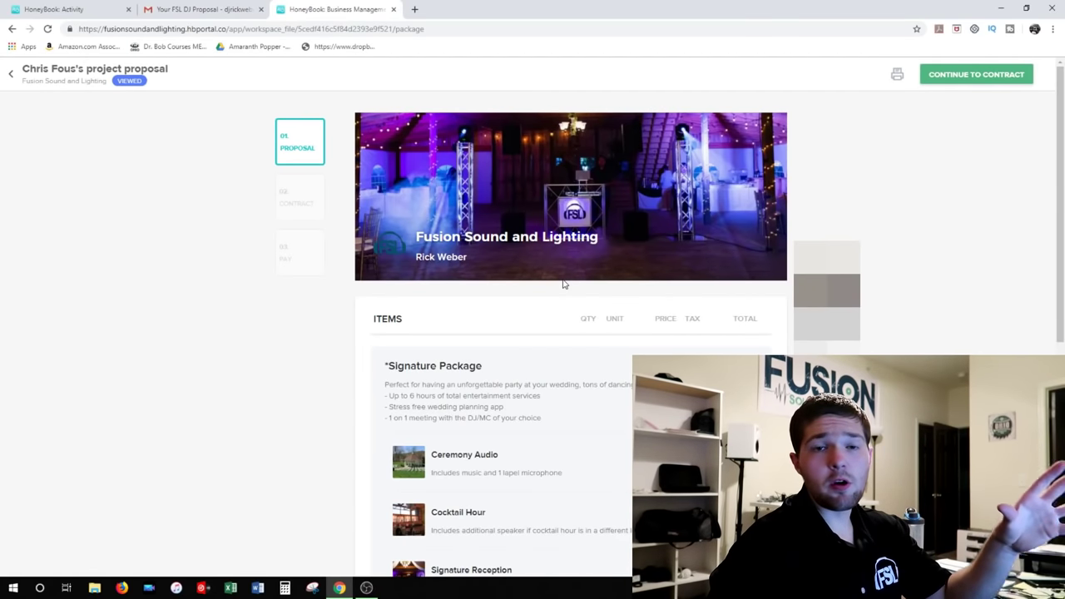
pyautogui.scroll(-1, 562, 284)
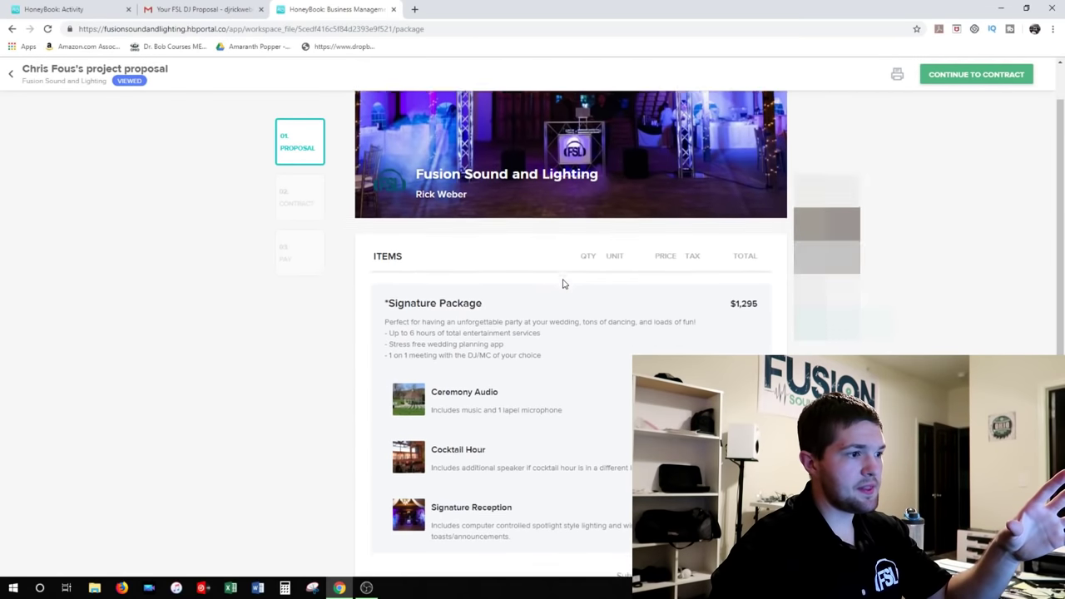
pyautogui.scroll(-1, 563, 285)
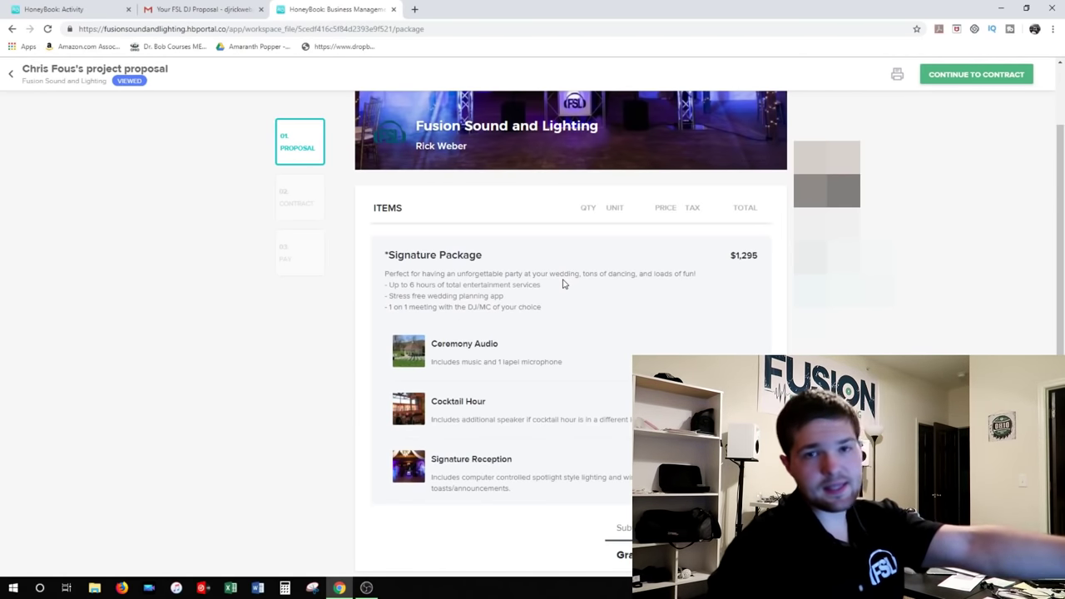
pyautogui.scroll(-4, 562, 285)
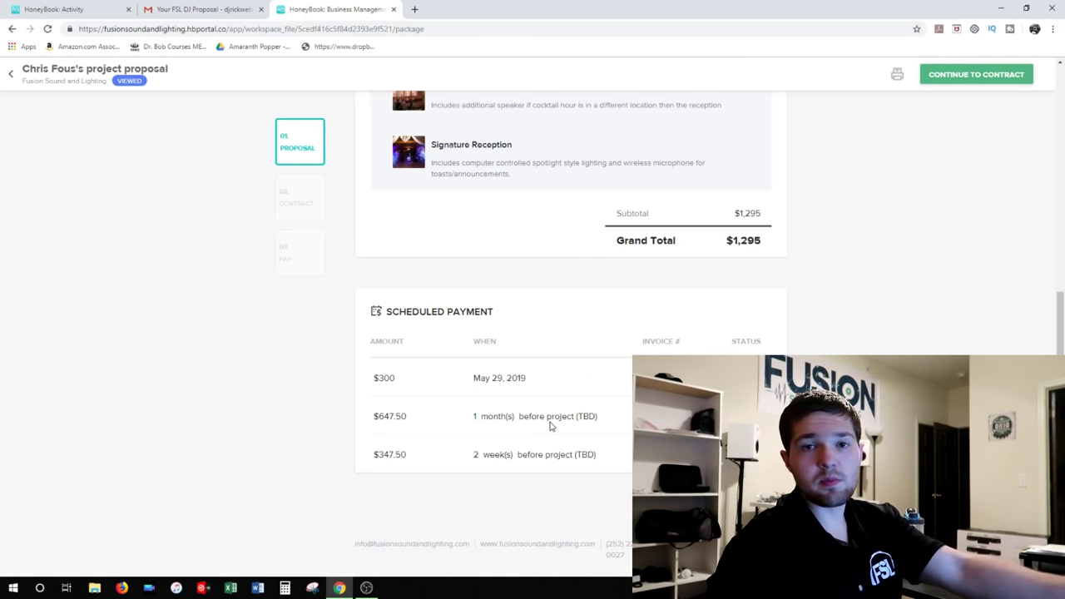
pyautogui.scroll(3, 549, 416)
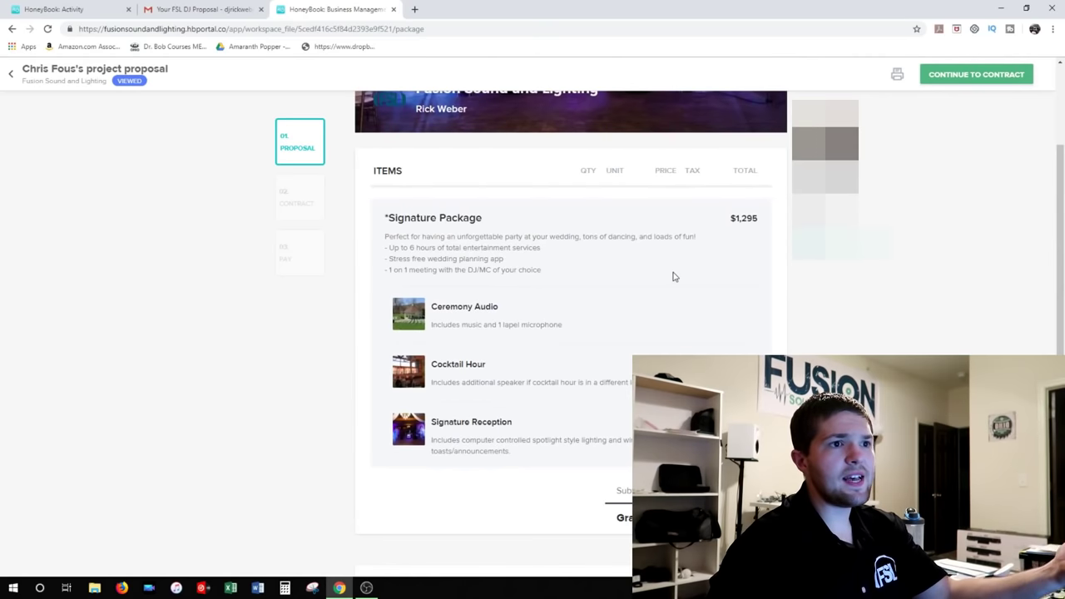
pyautogui.scroll(-3, 683, 280)
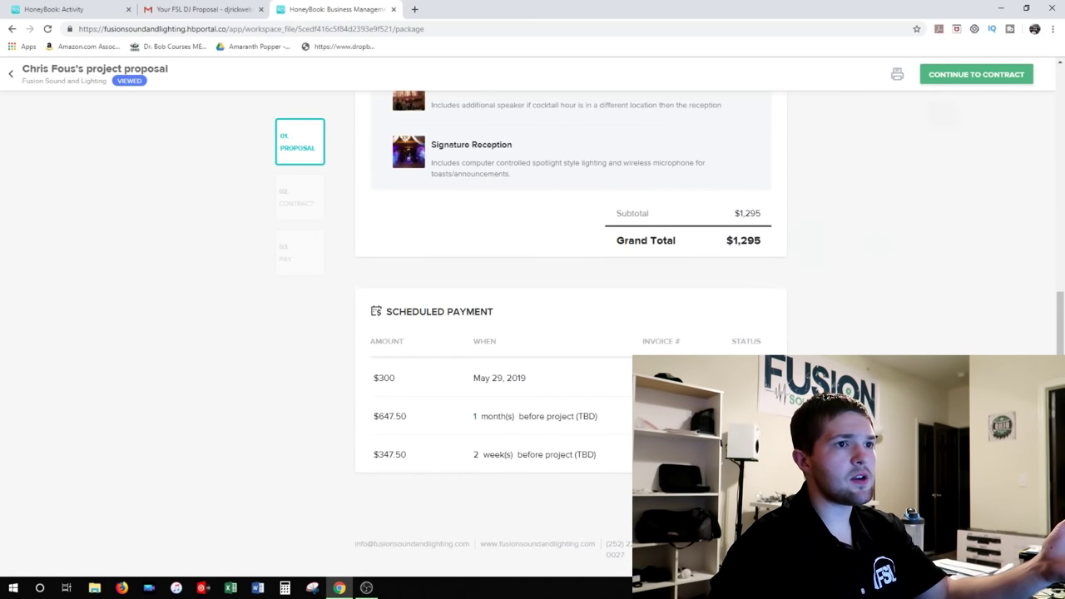
# Continue to the proposal's contract and review its payment, meeting, music and damages terms along with the client fields.
pyautogui.click(980, 74)
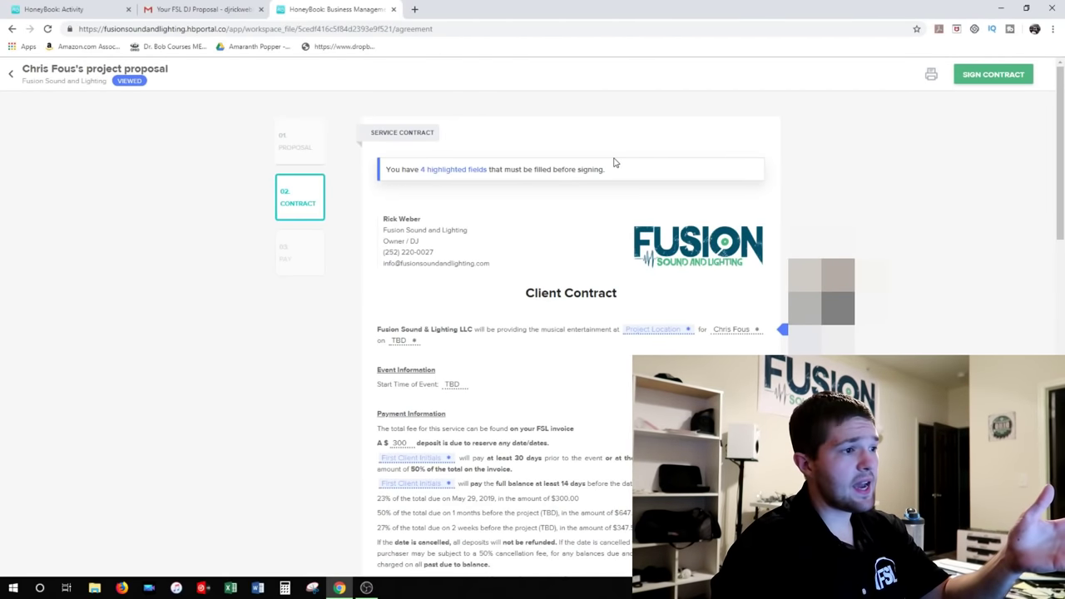
pyautogui.scroll(-3, 614, 162)
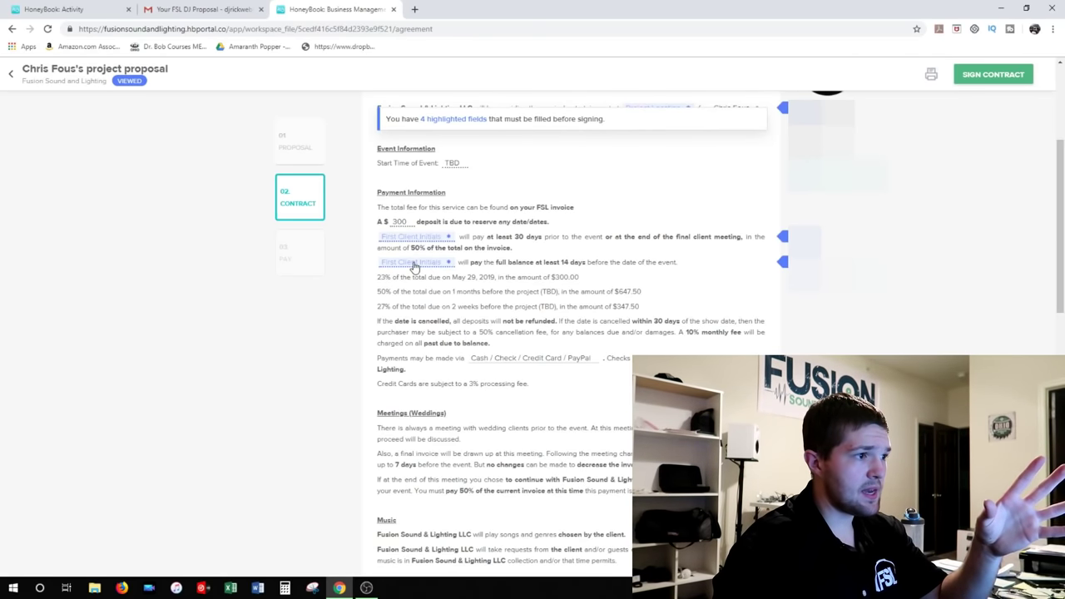
pyautogui.scroll(-4, 414, 265)
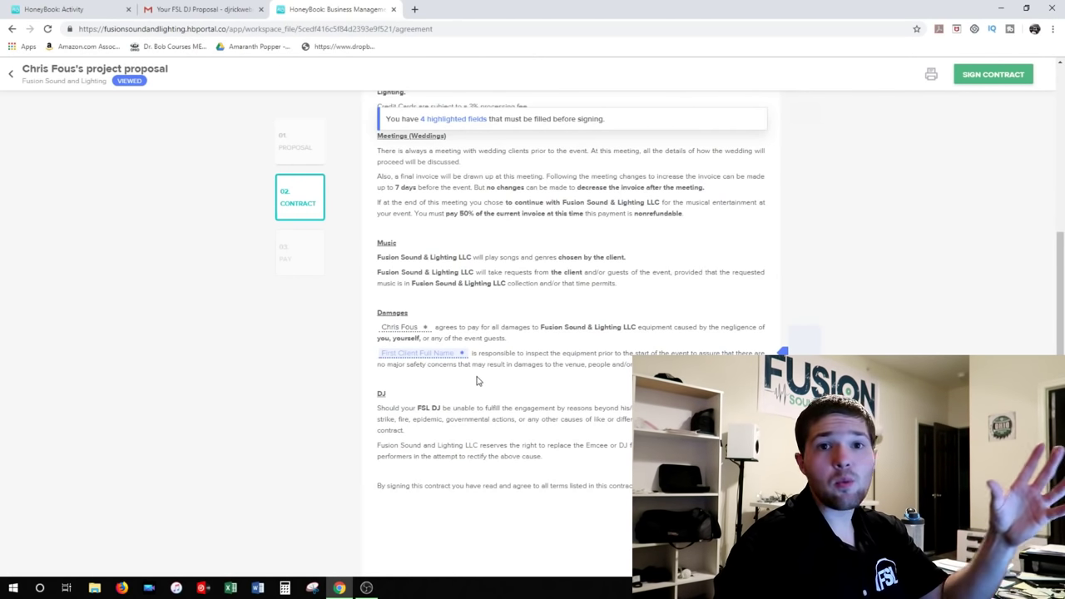
# Review the contract's DJ terms, signature block and scheduled payments, and sign the contract as the client.
pyautogui.scroll(-2, 477, 378)
pyautogui.scroll(-2, 477, 371)
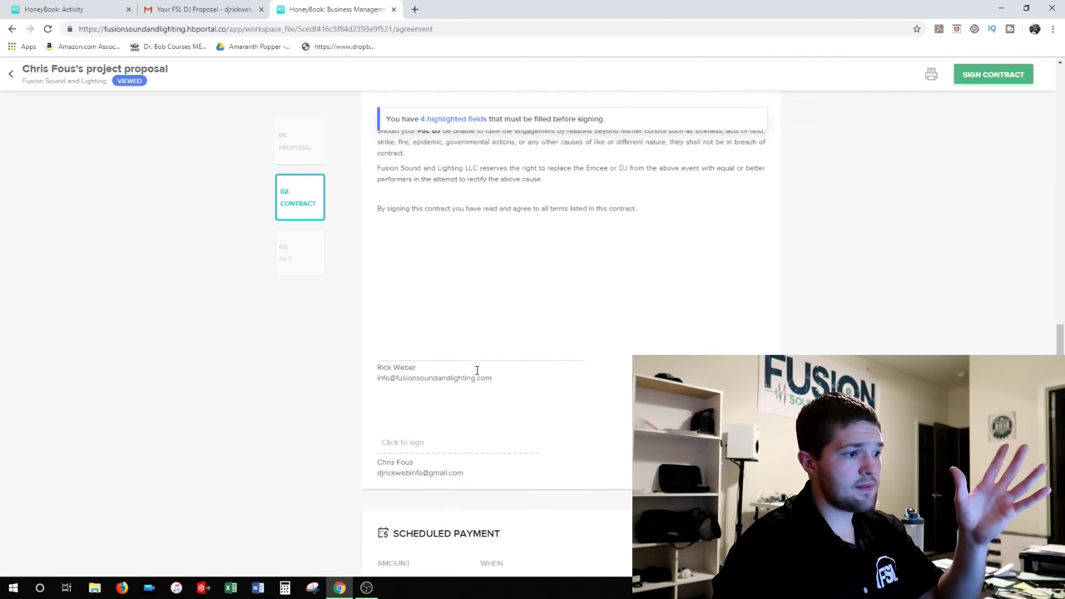
pyautogui.scroll(-3, 477, 372)
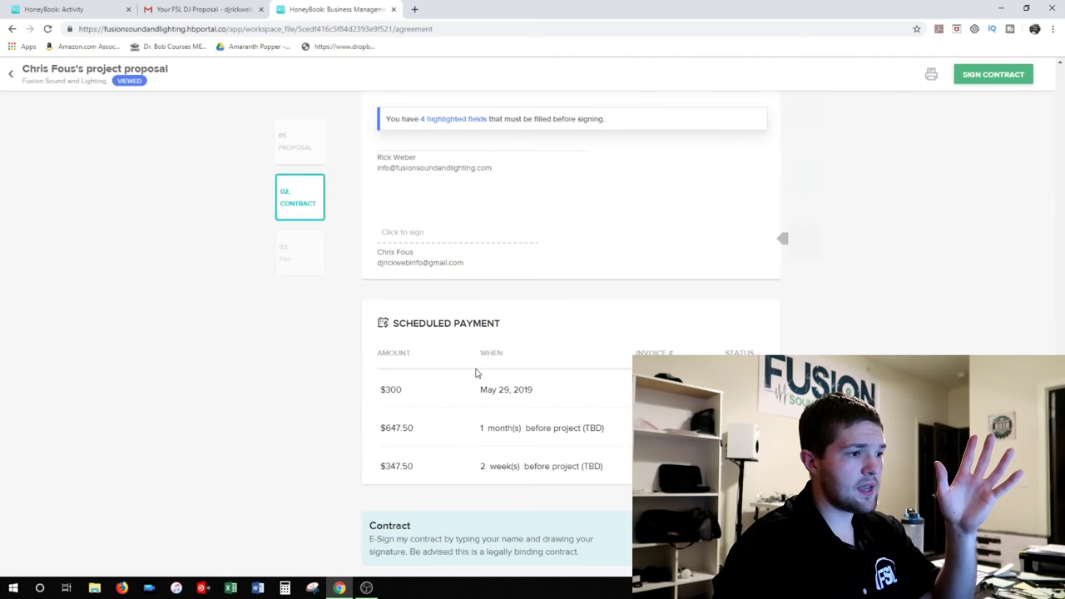
pyautogui.scroll(5, 475, 370)
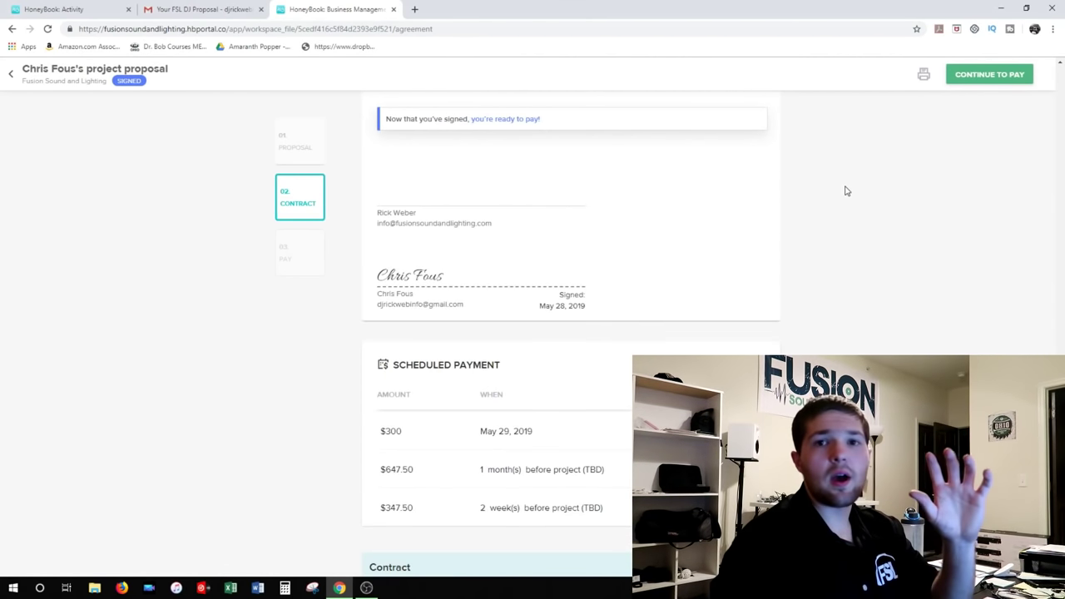
# Check the client's signature and scheduled payments in the signed contract, and continue to the proposal's payment page.
pyautogui.scroll(4, 845, 187)
pyautogui.scroll(-4, 824, 208)
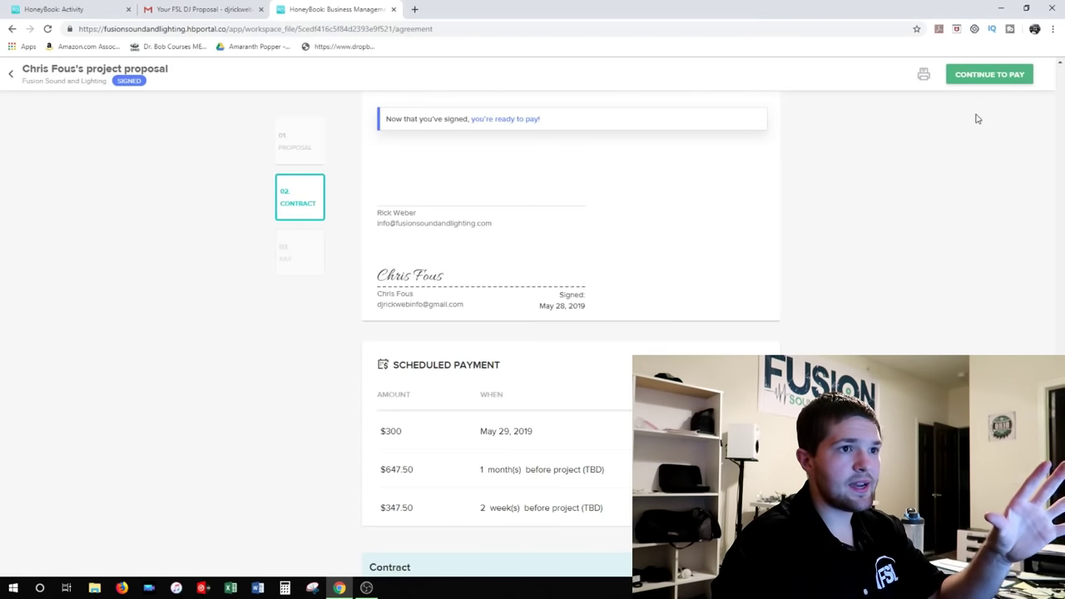
pyautogui.scroll(-1, 866, 341)
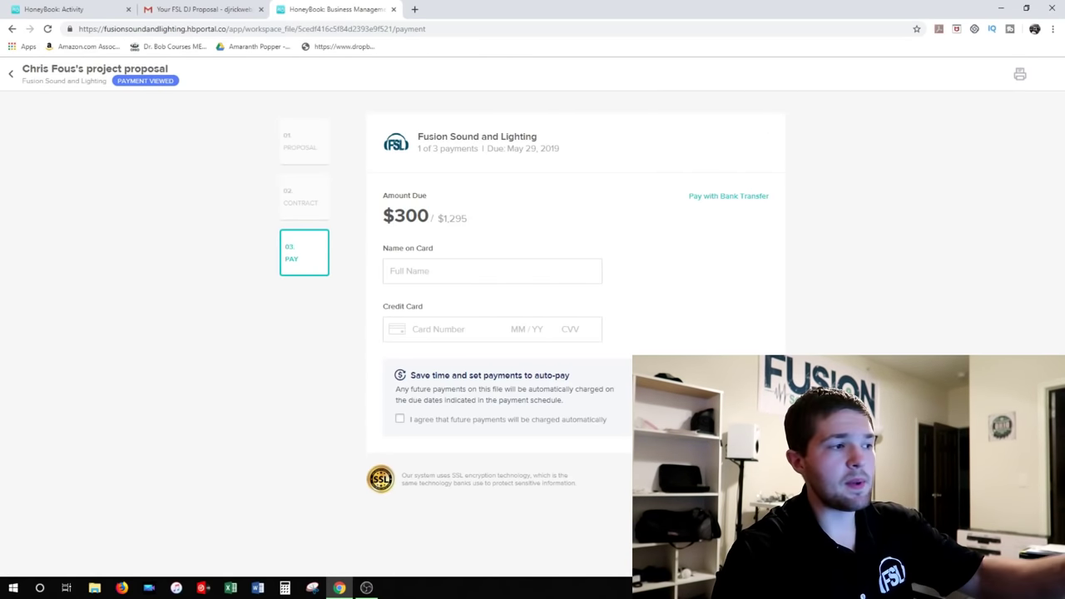
# Close the client's proposal, return to the HoneyBook templates overview and minimize the browser window.
pyautogui.hotkey('ctrl', 'w')
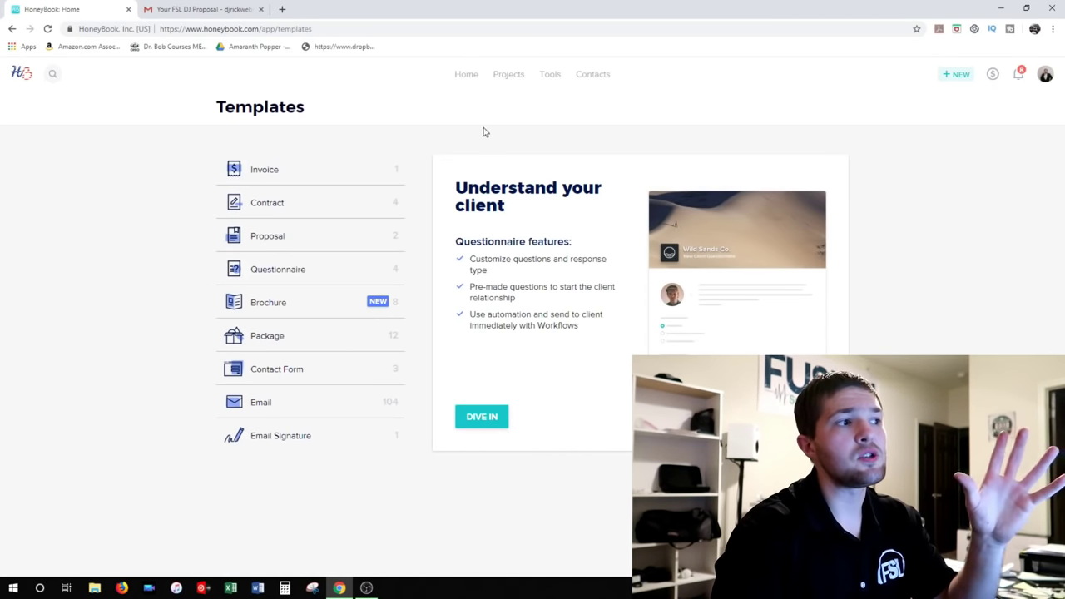
pyautogui.click(550, 75)
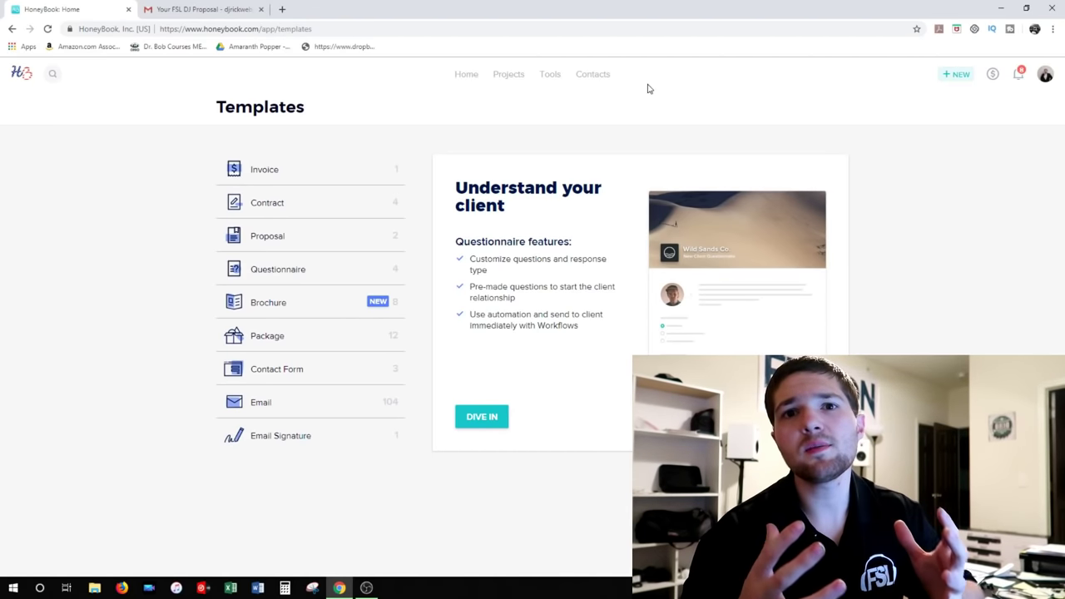
pyautogui.click(998, 8)
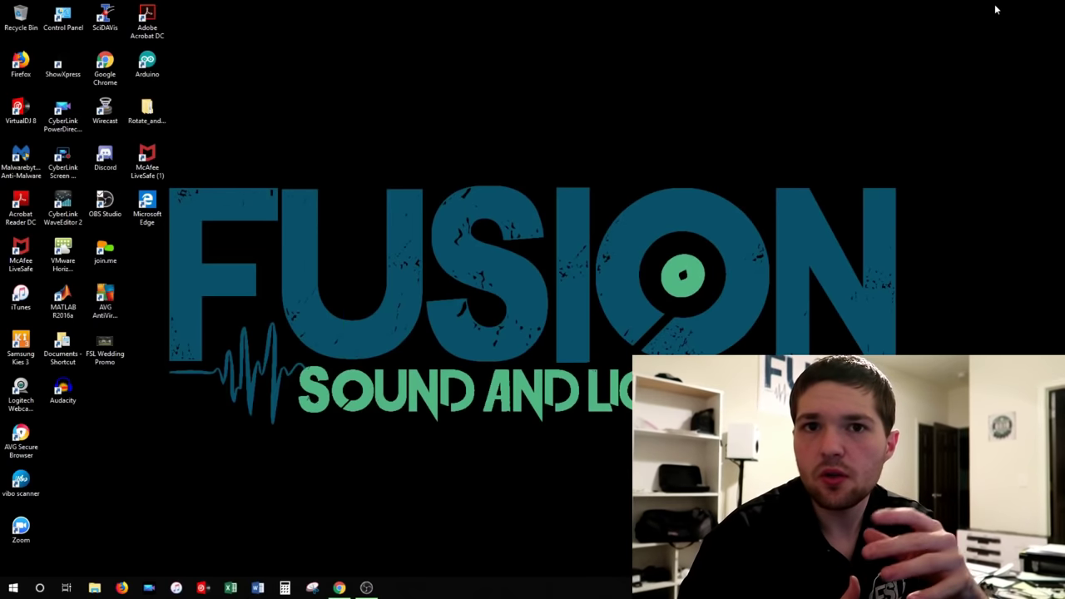